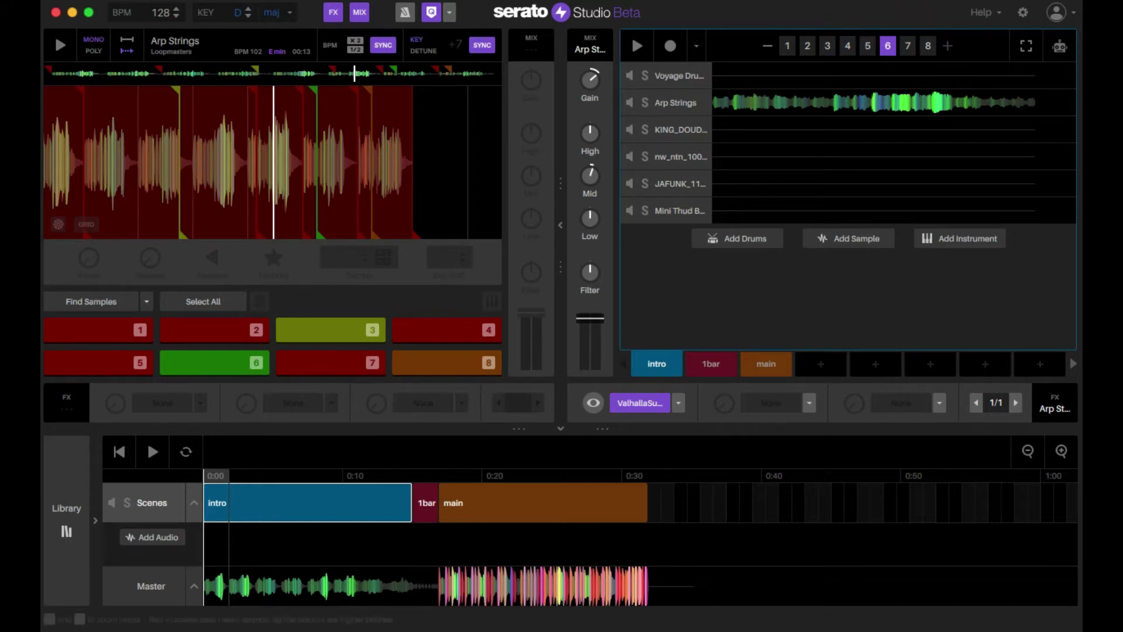
Step: Open the effects list for the Arp Strings track's second FX slot
{"action": "left_click", "coordinate": [809, 403]}
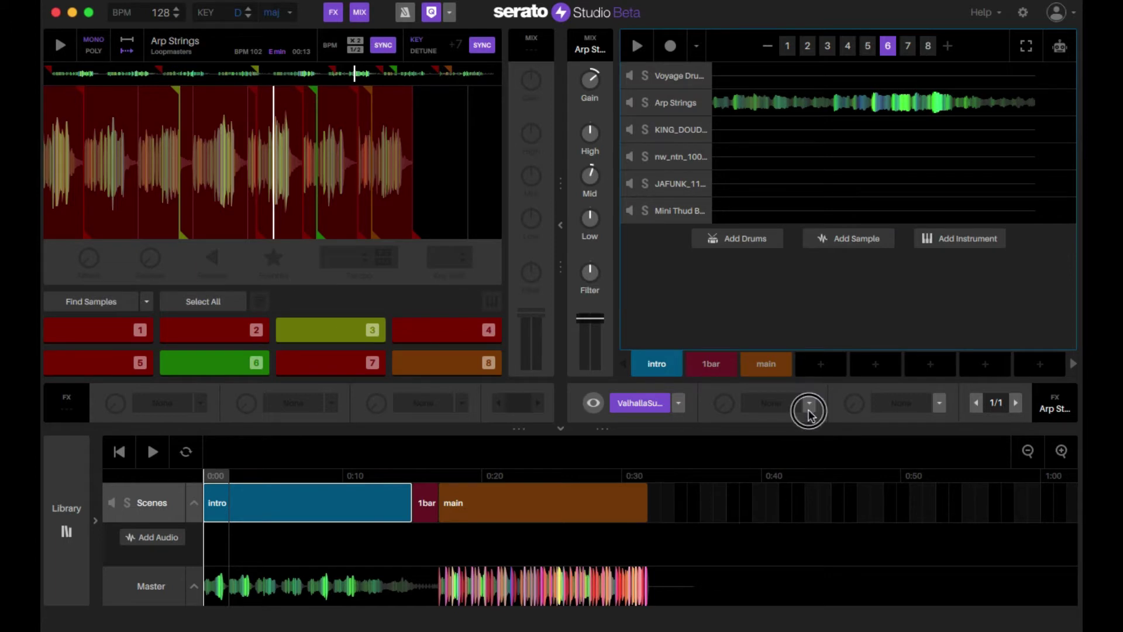
Step: Set the second FX slot to None, keeping only ValhallaSupermassive on Arp Strings
{"action": "scroll", "coordinate": [816, 538], "scroll_direction": "down", "scroll_amount": 3}
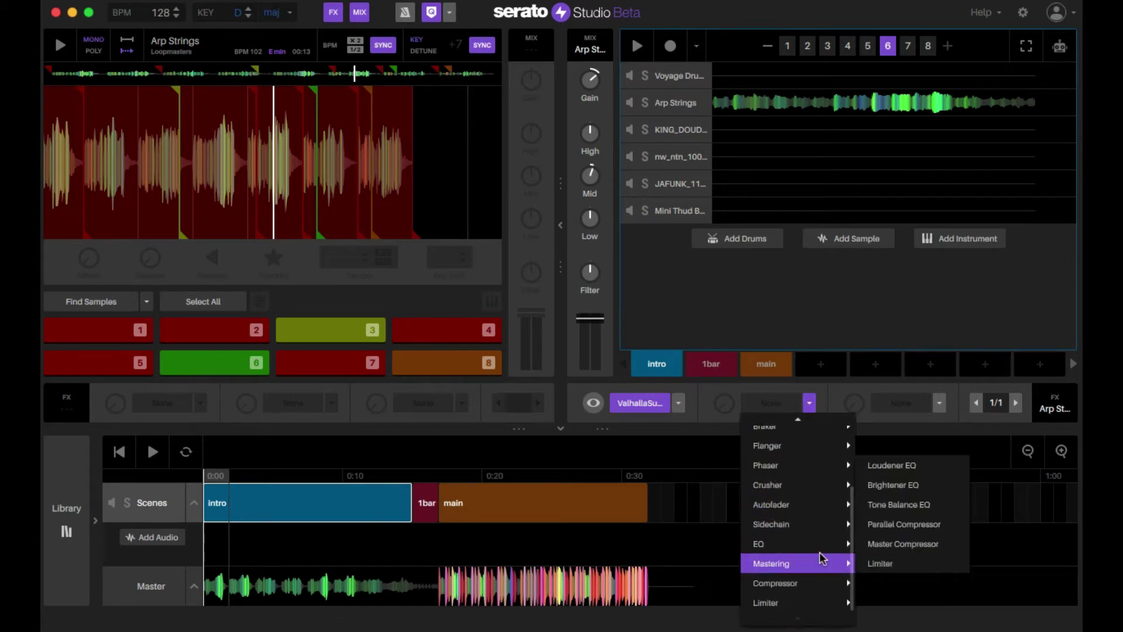
{"action": "scroll", "coordinate": [834, 564], "scroll_direction": "up", "scroll_amount": 3}
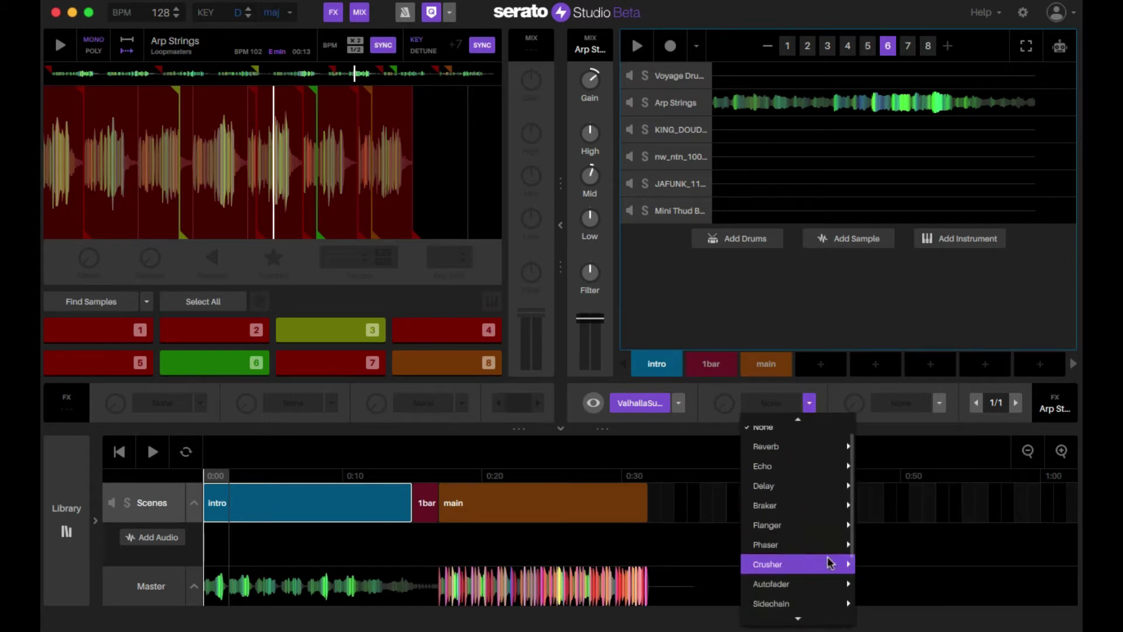
{"action": "left_click", "coordinate": [784, 433]}
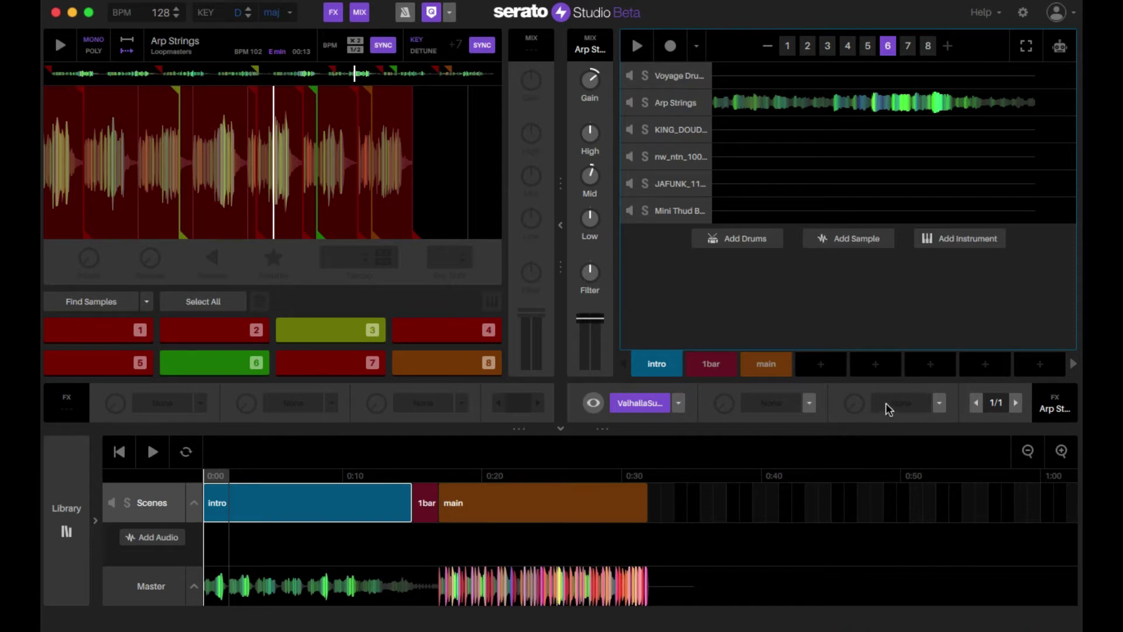
Step: Show the ValhallaSupermassive window at 37% mix and reposition it on screen
{"action": "left_click", "coordinate": [594, 403]}
{"action": "left_click_drag", "start_coordinate": [591, 301], "coordinate": [561, 198]}
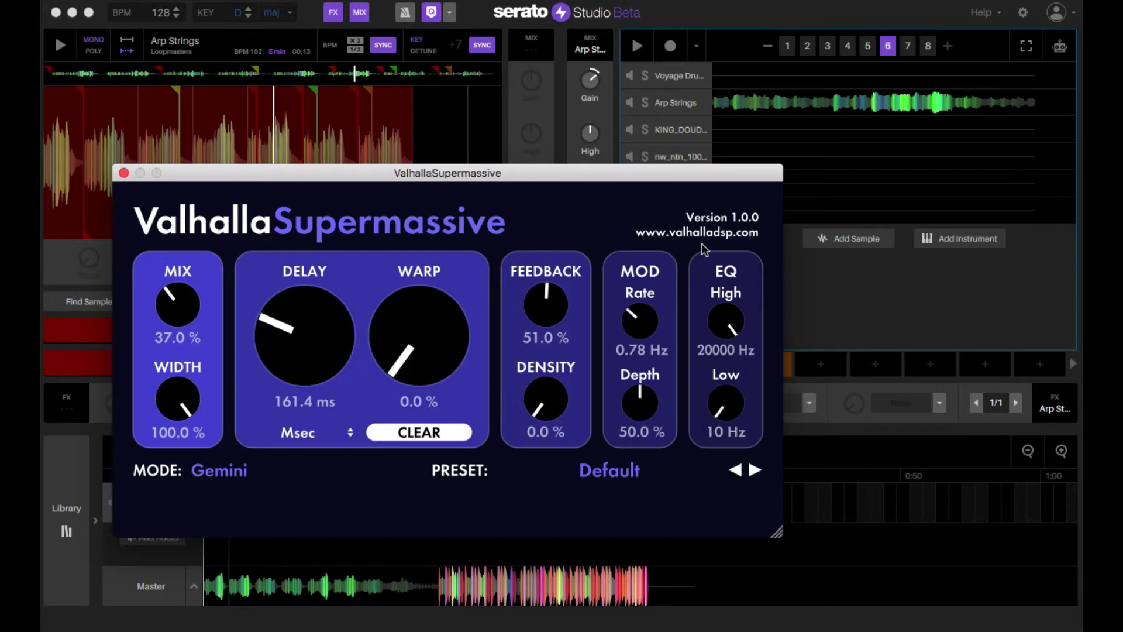
{"action": "left_click_drag", "start_coordinate": [582, 179], "coordinate": [582, 218]}
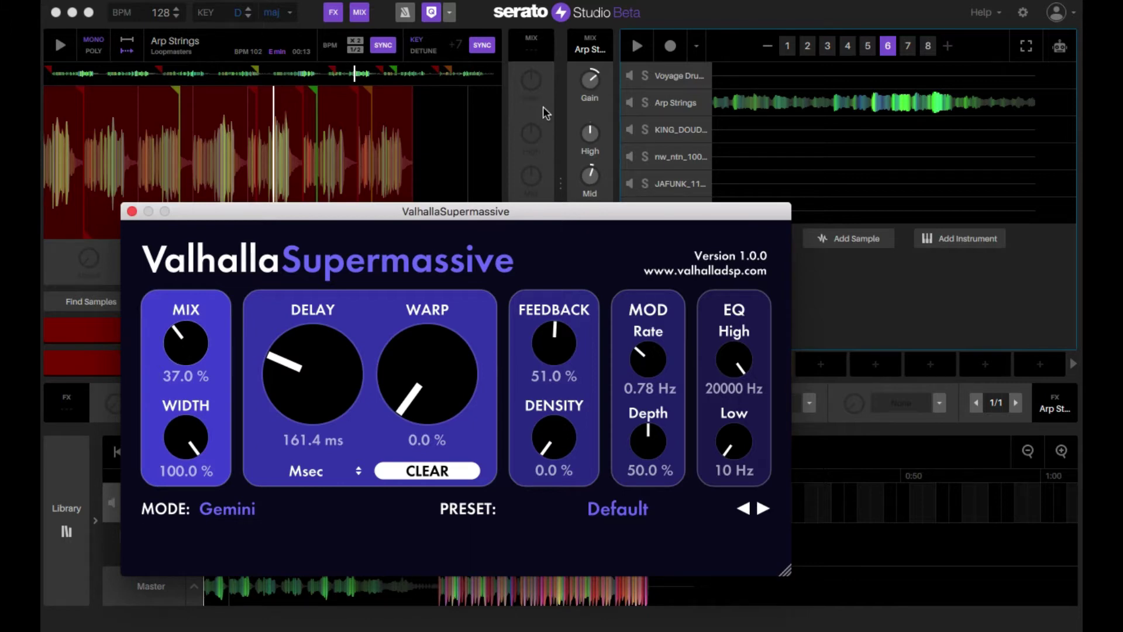
Step: Close the reverb window, select the main scene, solo Voyage Drum Kit and start playback
{"action": "key", "text": "super+w"}
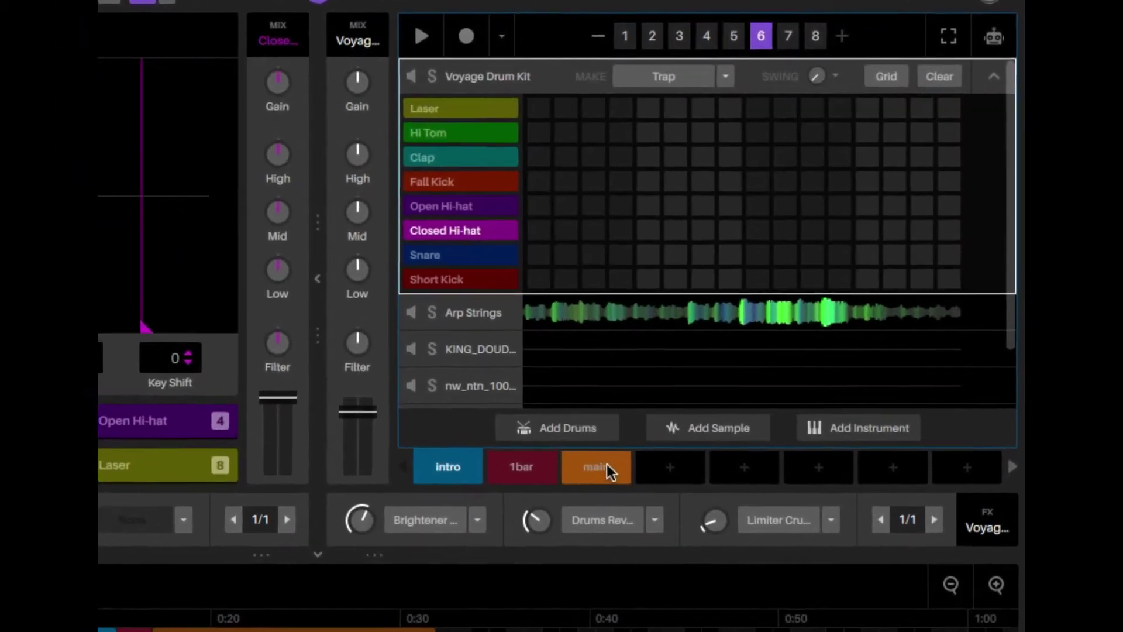
{"action": "left_click", "coordinate": [681, 423]}
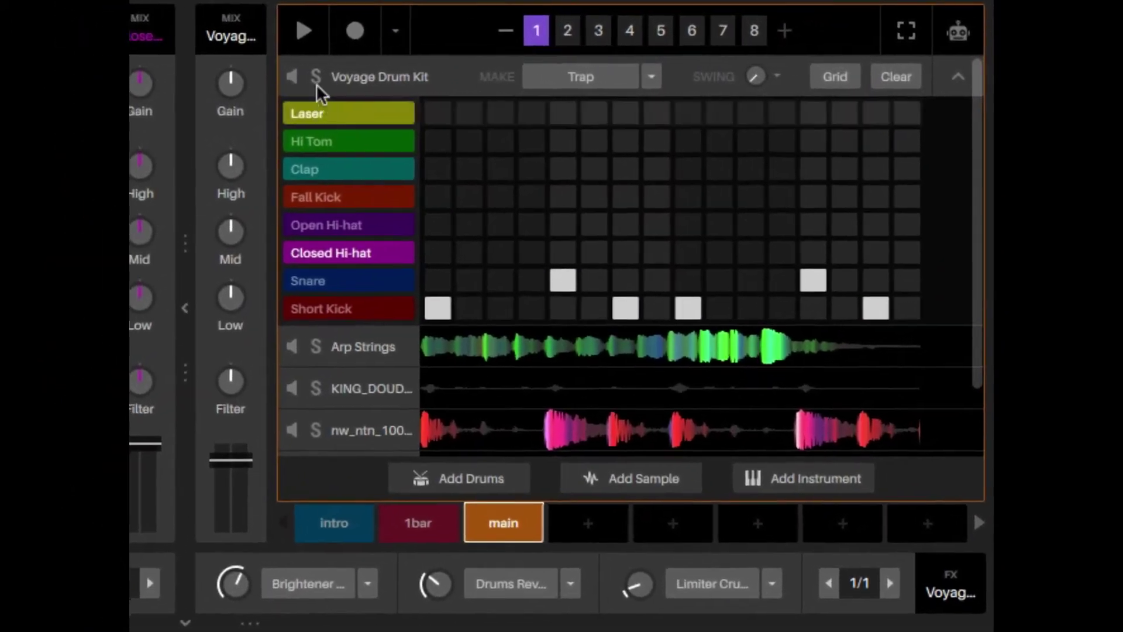
{"action": "left_click", "coordinate": [398, 76]}
{"action": "key", "text": "space"}
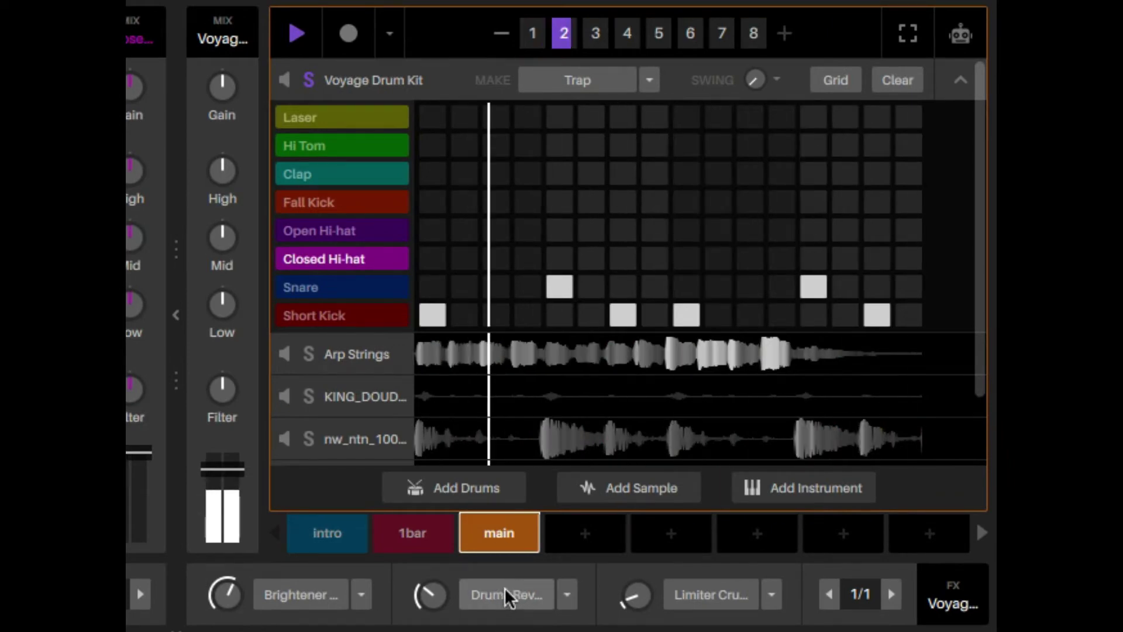
Step: Demo Drums Rev depth automation on the drum kit, then turn the effect back off
{"action": "left_click", "coordinate": [503, 603]}
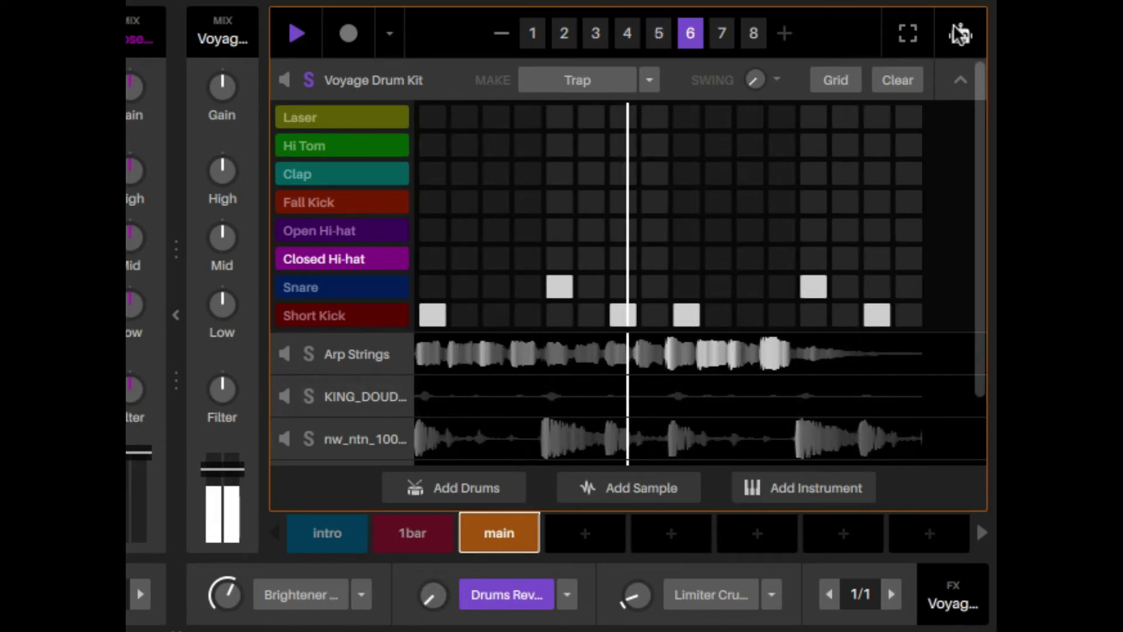
{"action": "left_click", "coordinate": [961, 36]}
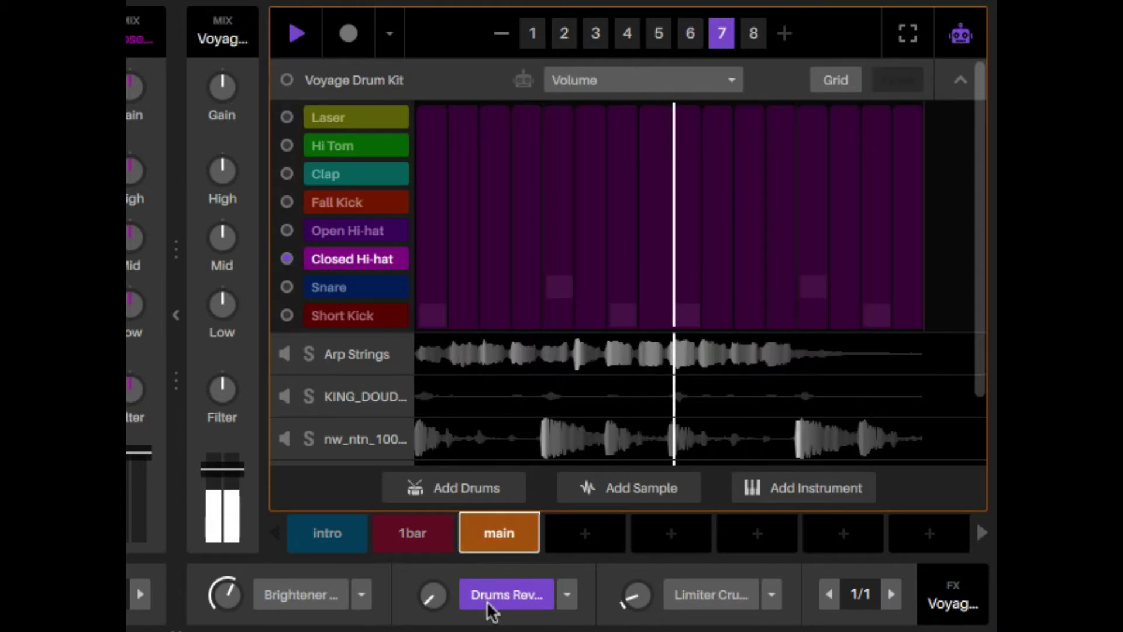
{"action": "left_click", "coordinate": [433, 591]}
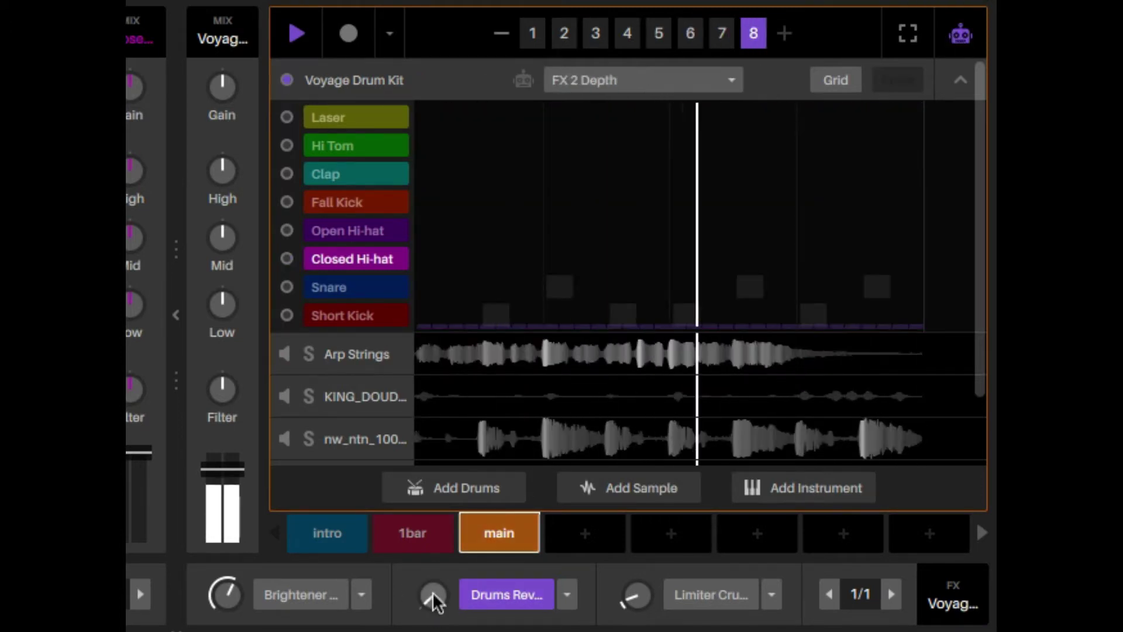
{"action": "mouse_move", "coordinate": [433, 594]}
{"action": "left_mouse_down"}
{"action": "mouse_move", "coordinate": [433, 518]}
{"action": "mouse_move", "coordinate": [433, 595]}
{"action": "left_mouse_up"}
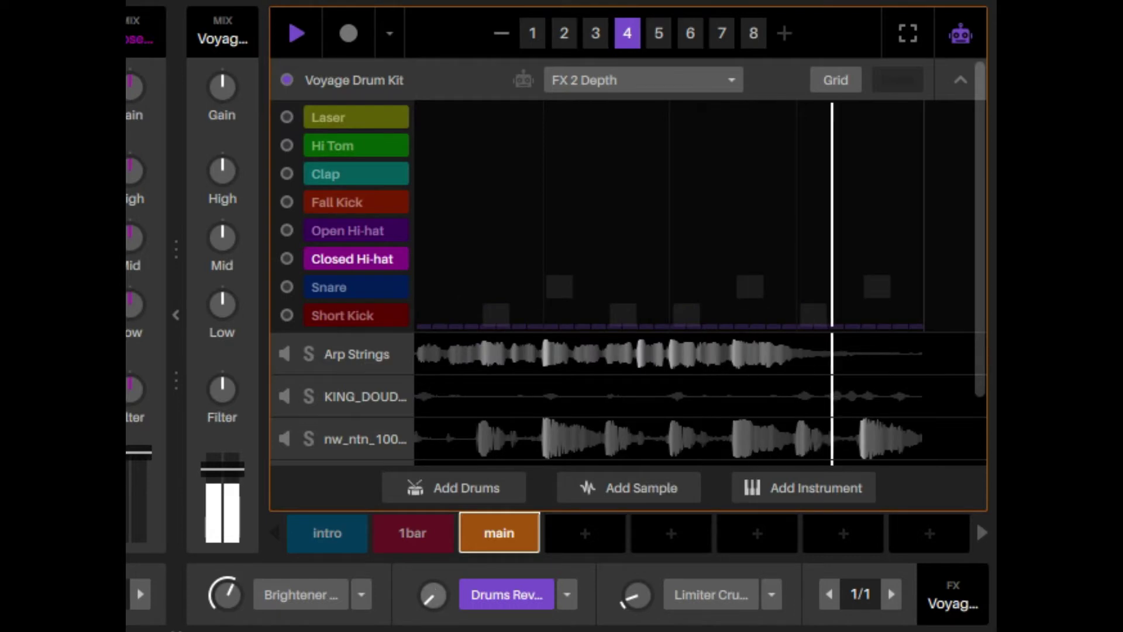
{"action": "key", "text": "space"}
{"action": "left_click", "coordinate": [527, 610]}
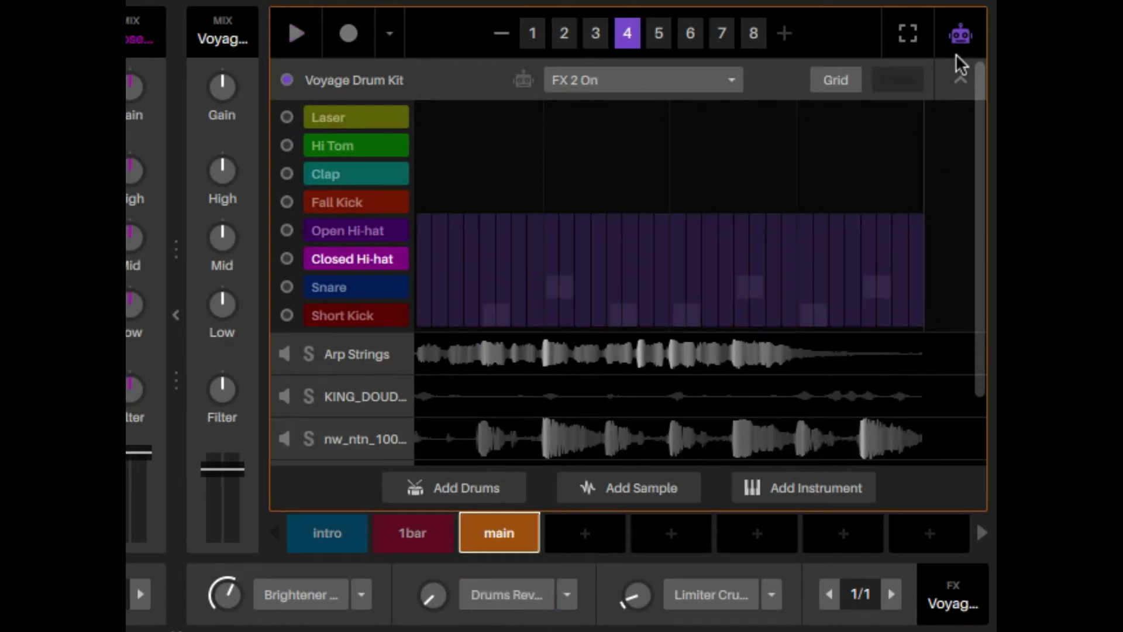
{"action": "left_click", "coordinate": [961, 37]}
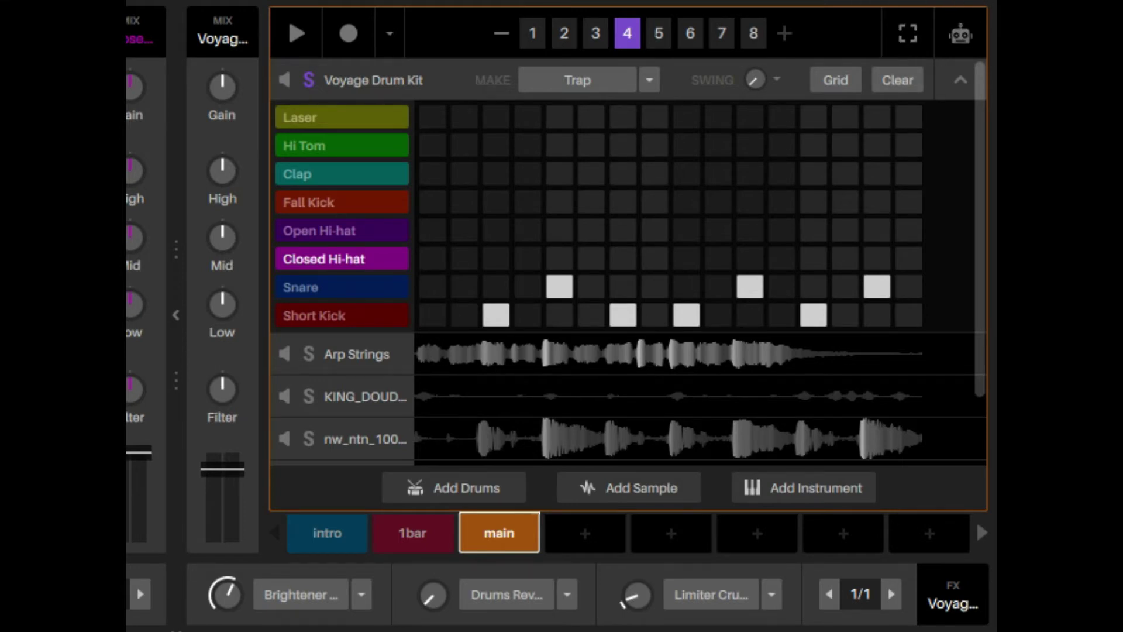
Step: Expand the Arp Strings track to show its 8-slice sequencer
{"action": "scroll", "coordinate": [549, 356], "scroll_direction": "down", "scroll_amount": 2}
{"action": "scroll", "coordinate": [491, 305], "scroll_direction": "up", "scroll_amount": 2}
{"action": "scroll", "coordinate": [564, 387], "scroll_direction": "down", "scroll_amount": 1}
{"action": "scroll", "coordinate": [544, 351], "scroll_direction": "up", "scroll_amount": 1}
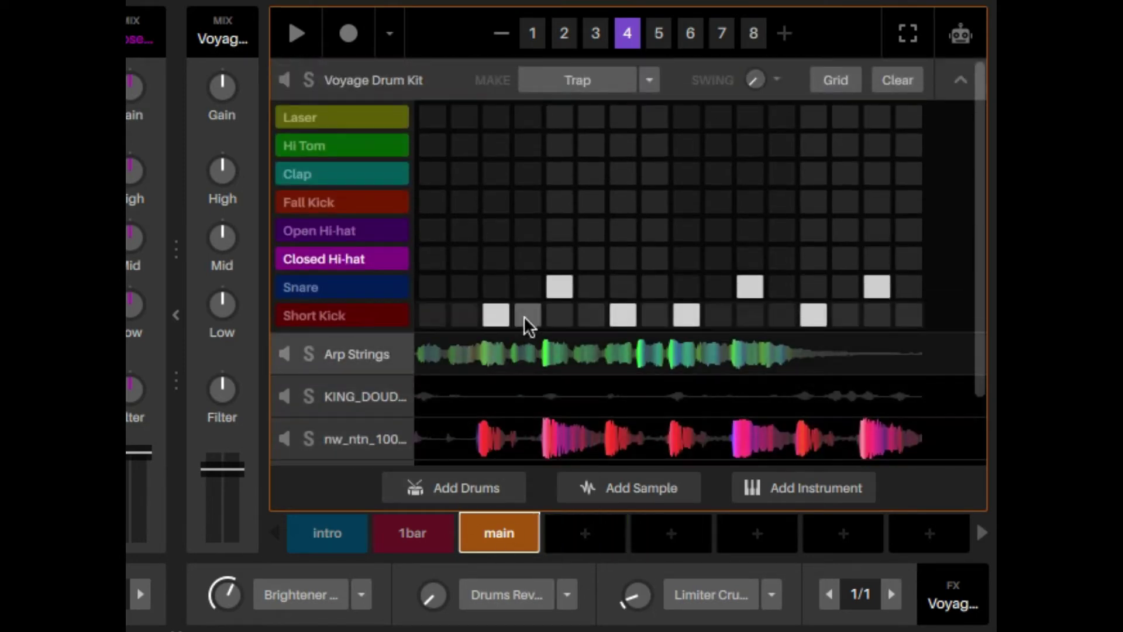
{"action": "left_click", "coordinate": [494, 346]}
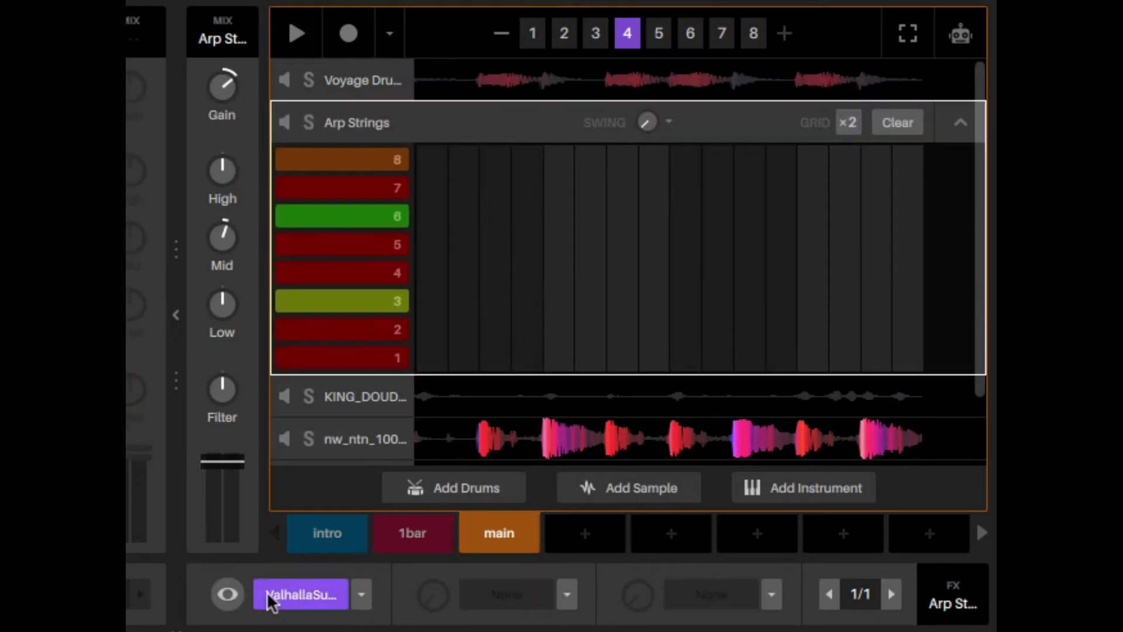
Step: Switch Arp Strings to automation view with FX 1 Mix as the parameter
{"action": "left_click", "coordinate": [962, 37]}
{"action": "left_click", "coordinate": [616, 114]}
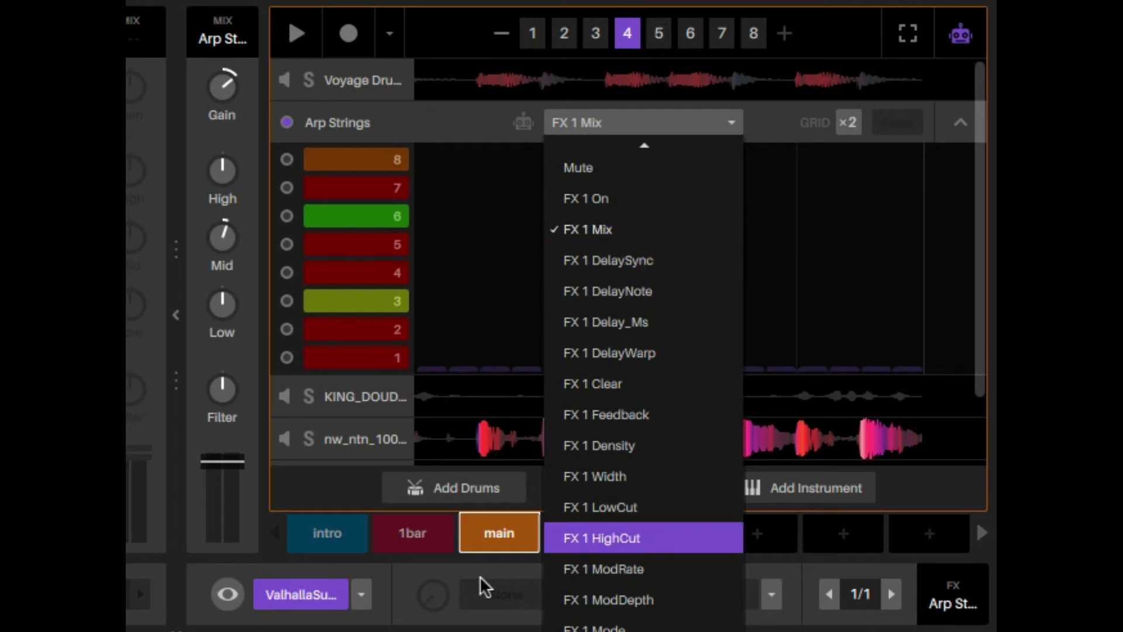
{"action": "left_click", "coordinate": [399, 571]}
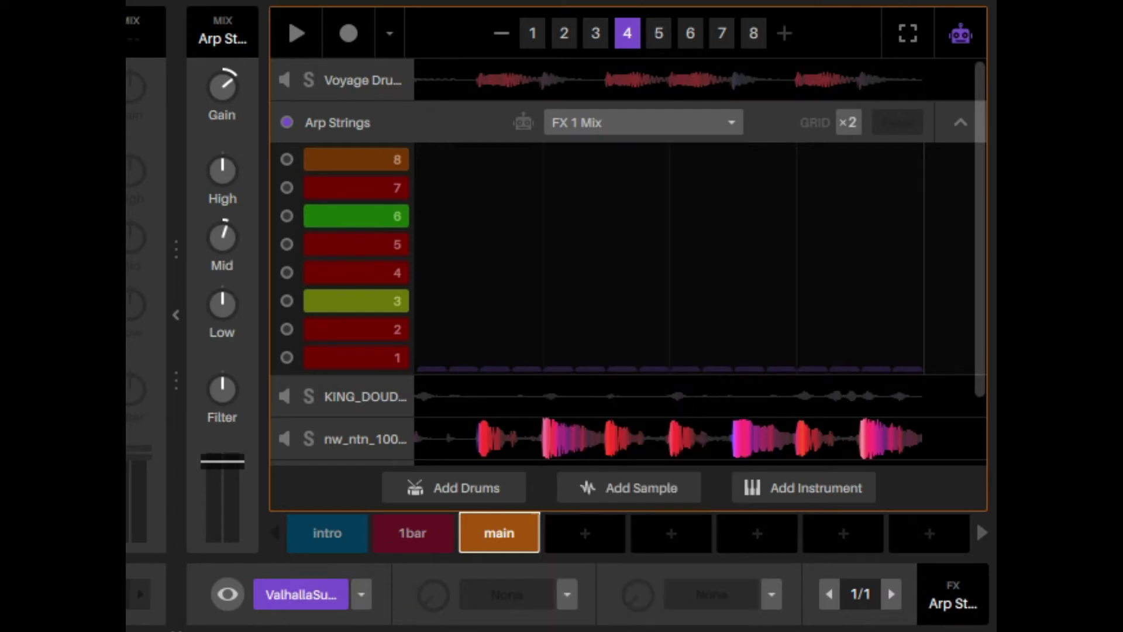
Step: In the intro scene, view the rising reverb mix automation of patterns 5 and 8
{"action": "left_click", "coordinate": [327, 533]}
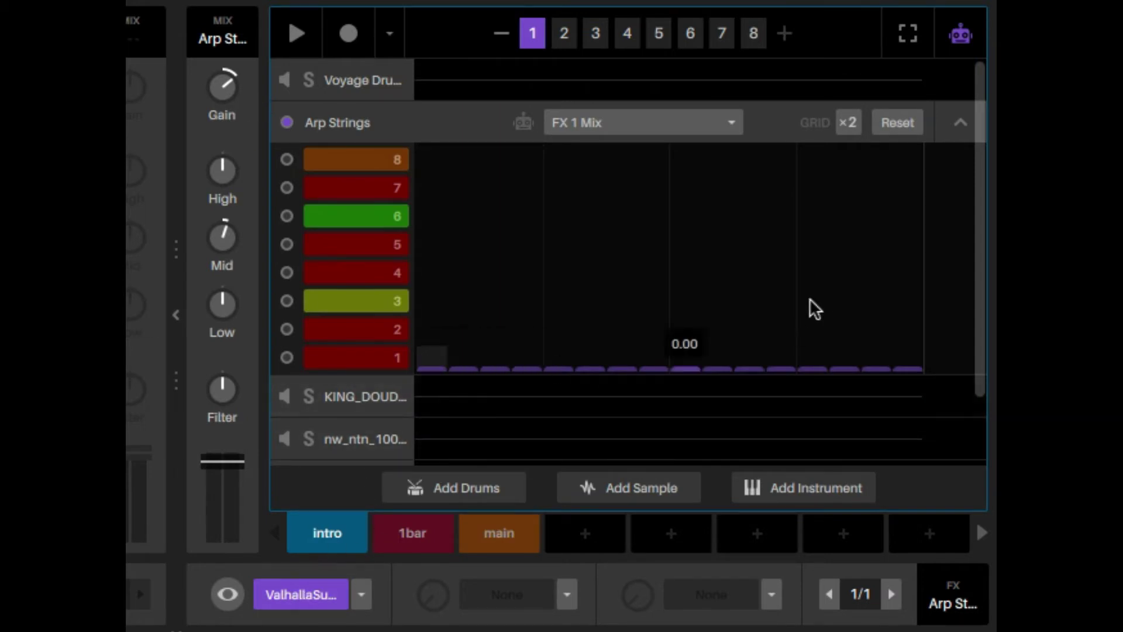
{"action": "left_click", "coordinate": [660, 34]}
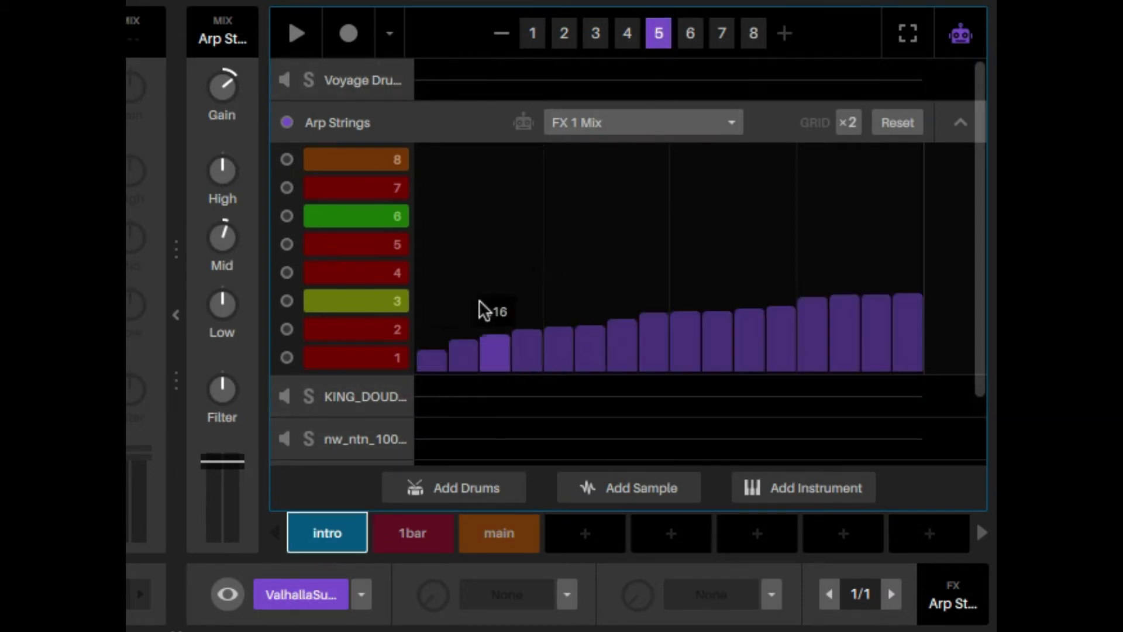
{"action": "left_click", "coordinate": [754, 33]}
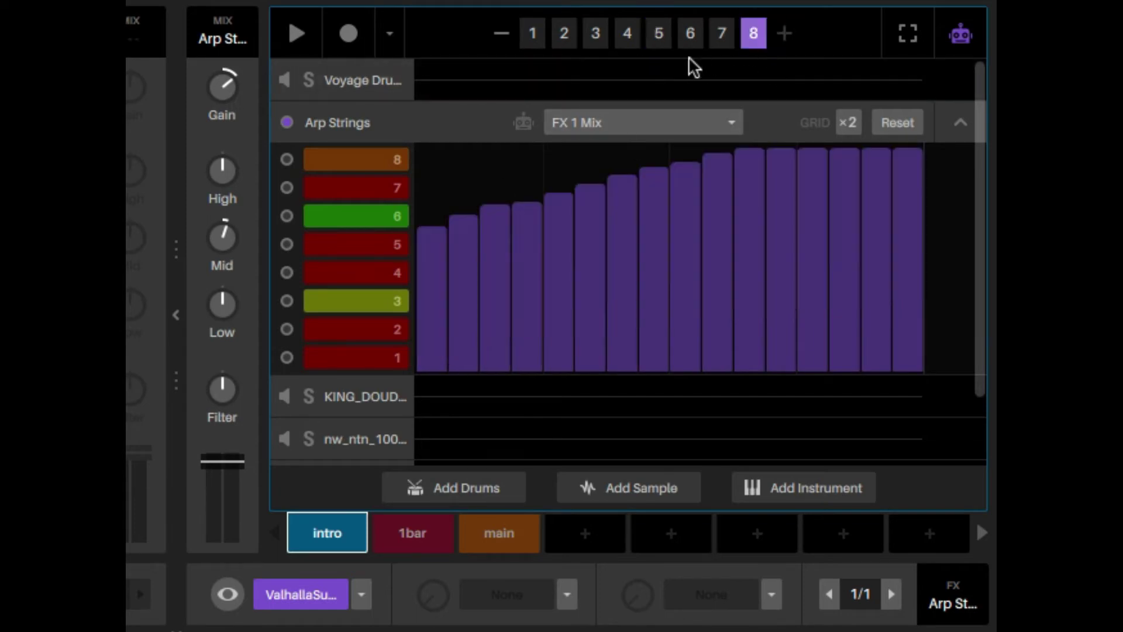
{"action": "left_click", "coordinate": [658, 34]}
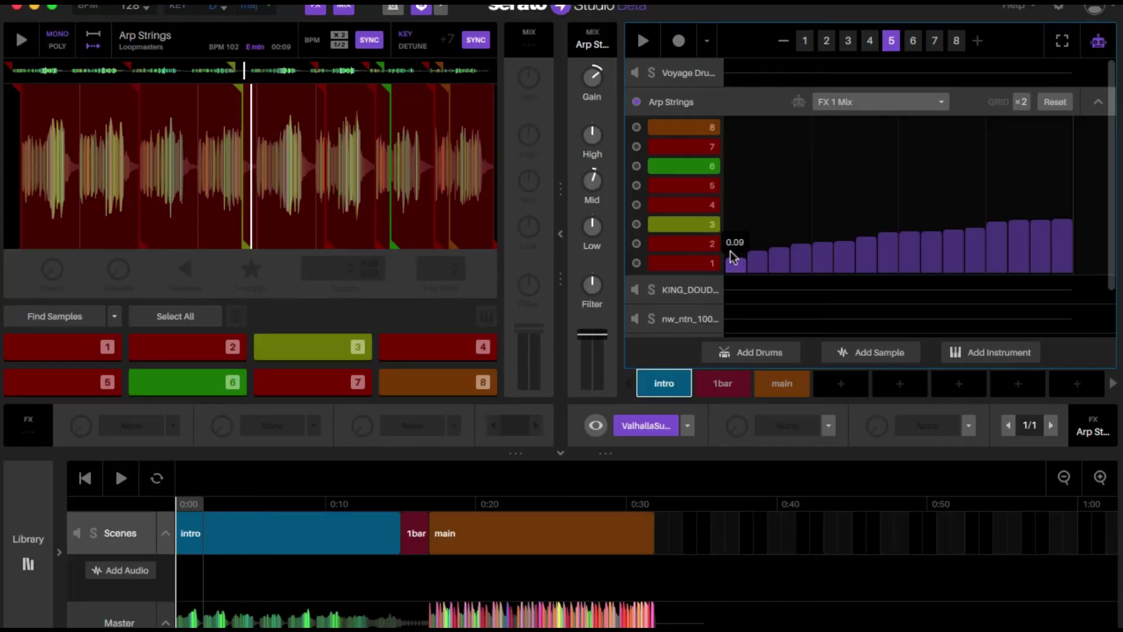
Step: Open the ValhallaSupermassive window and confirm the automation lane controls FX 1 Mix
{"action": "left_click", "coordinate": [596, 427]}
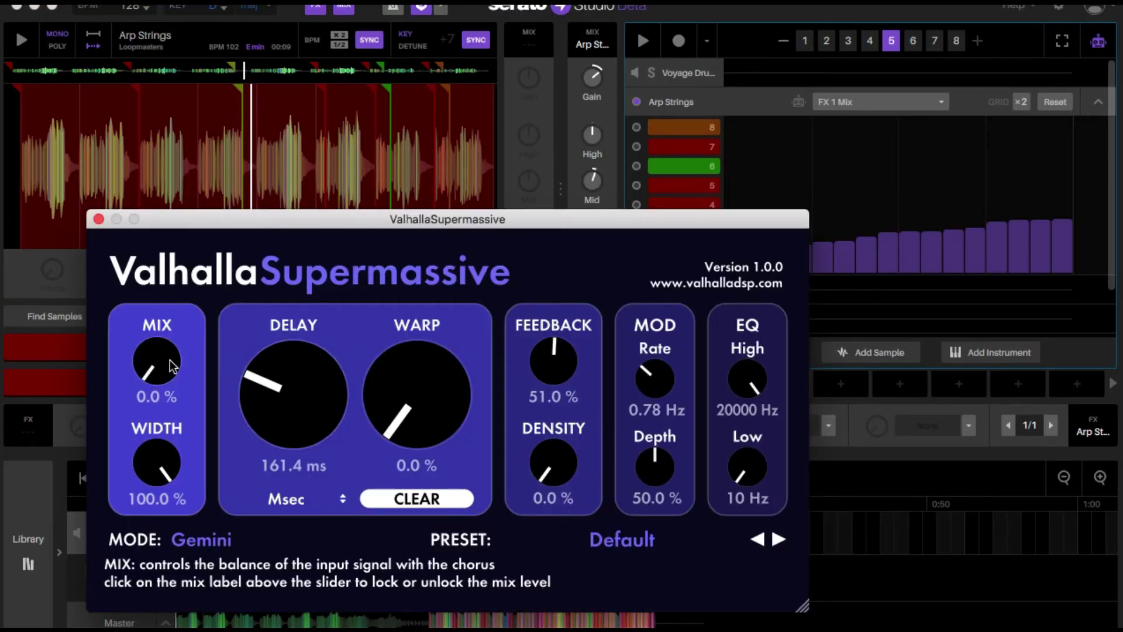
{"action": "left_click", "coordinate": [867, 104]}
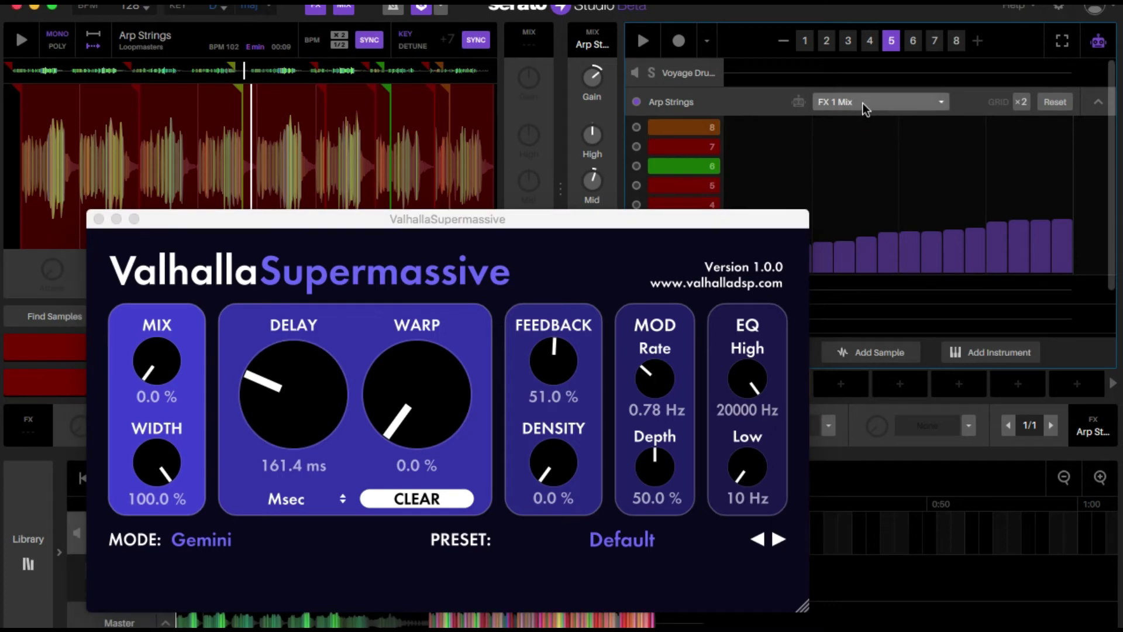
{"action": "left_click", "coordinate": [863, 103]}
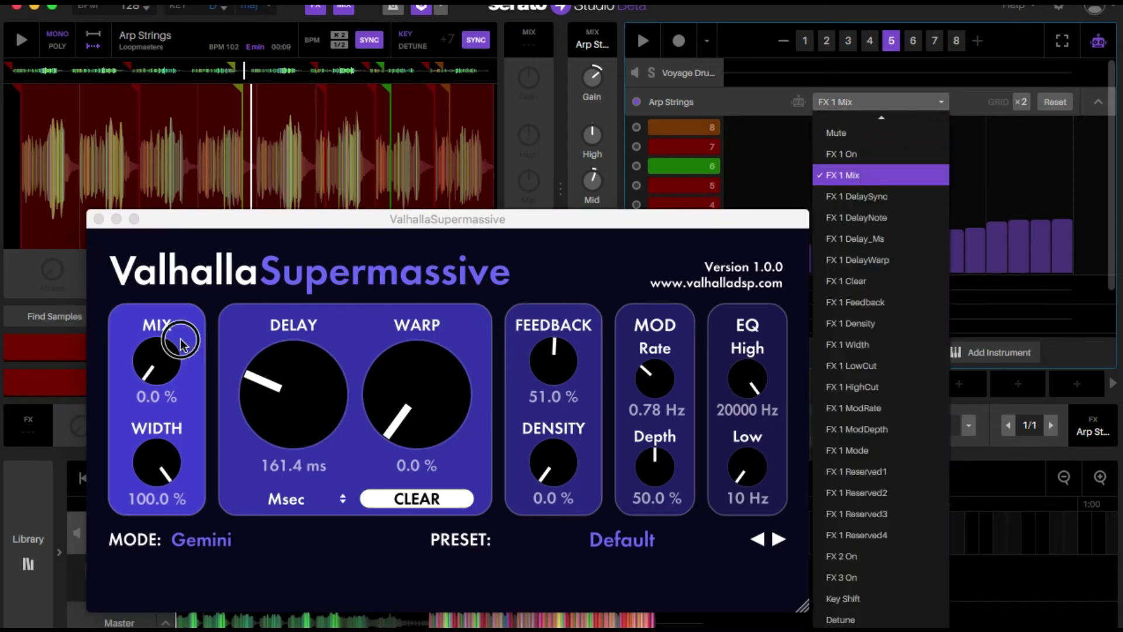
{"action": "left_click", "coordinate": [168, 354]}
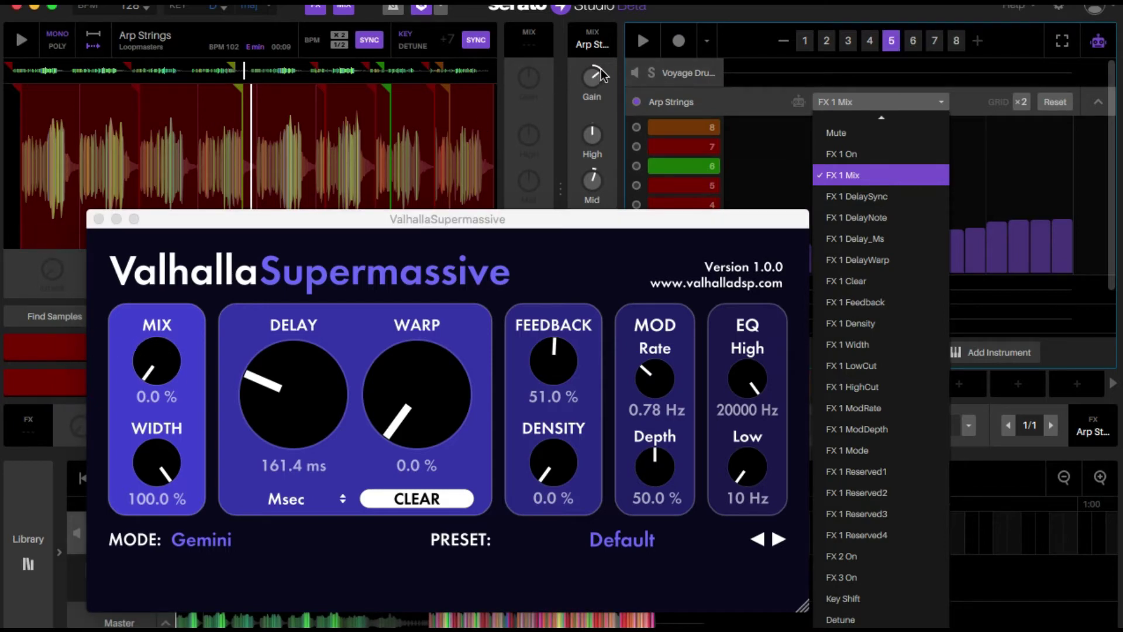
Step: Play the scenes with pattern 5 queued to watch the MIX knob, then close the window and stop
{"action": "left_click", "coordinate": [643, 40]}
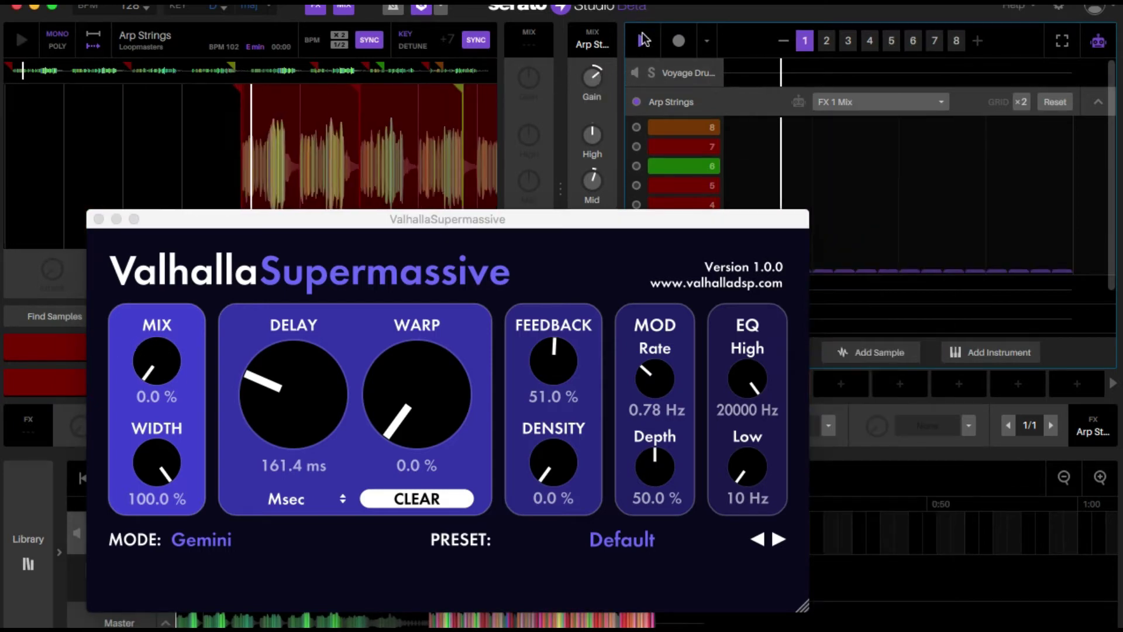
{"action": "left_click", "coordinate": [891, 41]}
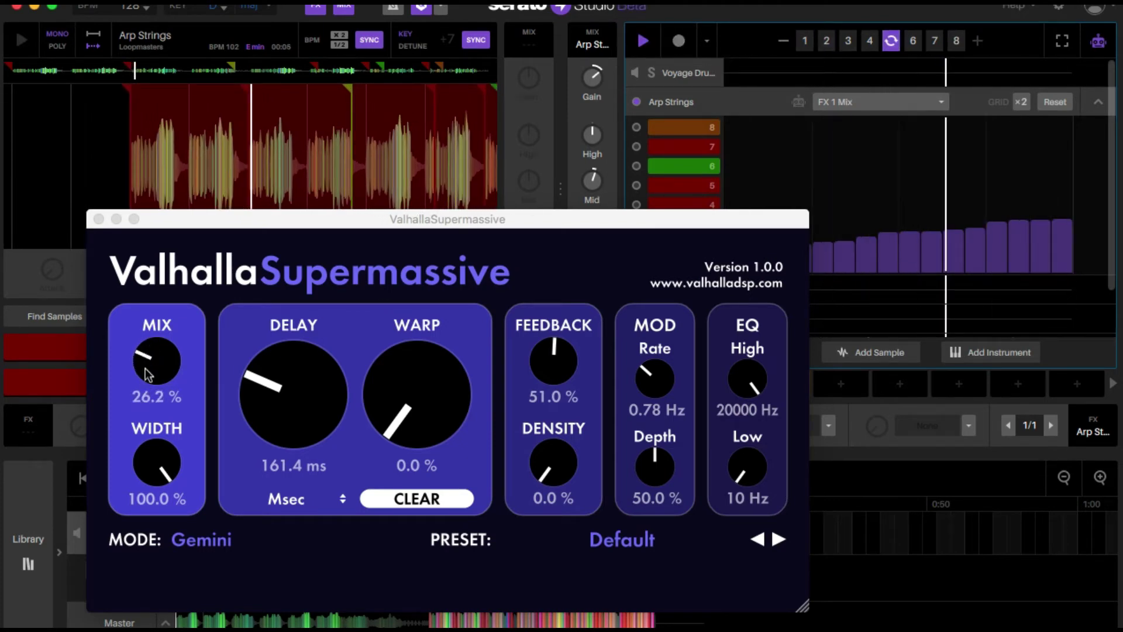
{"action": "left_click_drag", "start_coordinate": [303, 227], "coordinate": [216, 61]}
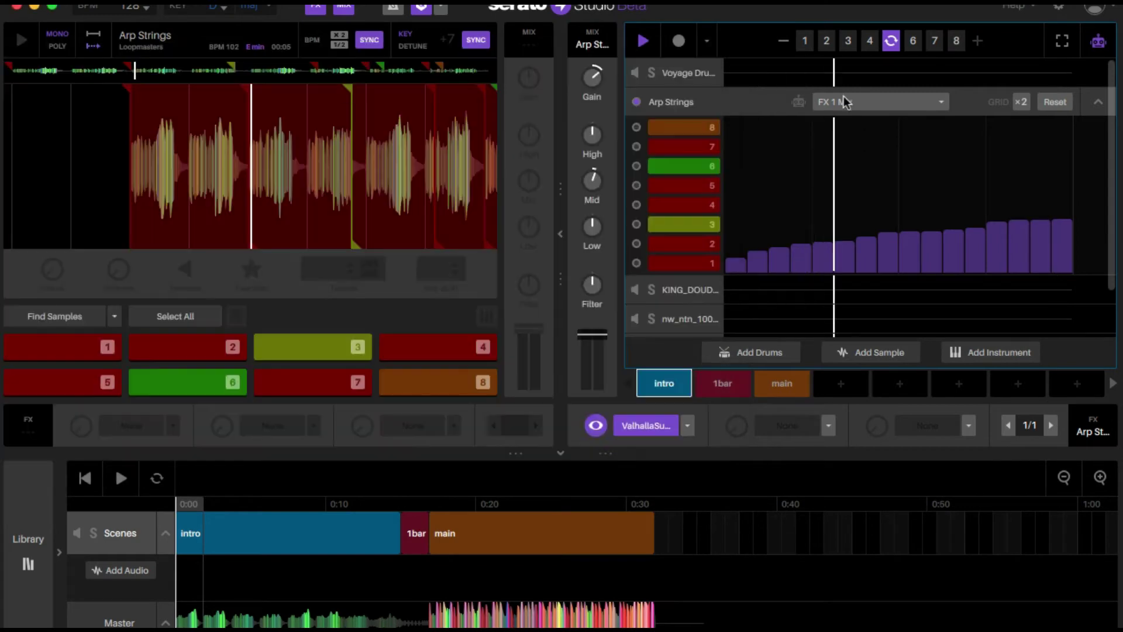
{"action": "left_click", "coordinate": [7, 51]}
{"action": "key", "text": "space"}
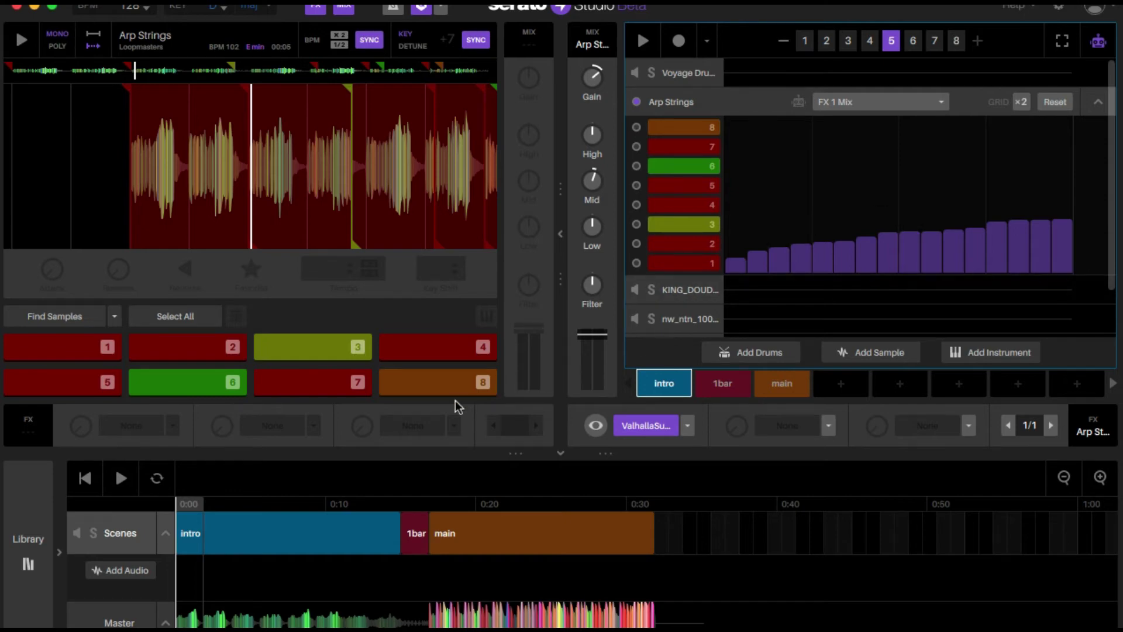
Step: Select the intro block, view pattern 8, then open the 1bar scene with its flat FX 1 Mix
{"action": "left_click", "coordinate": [273, 529]}
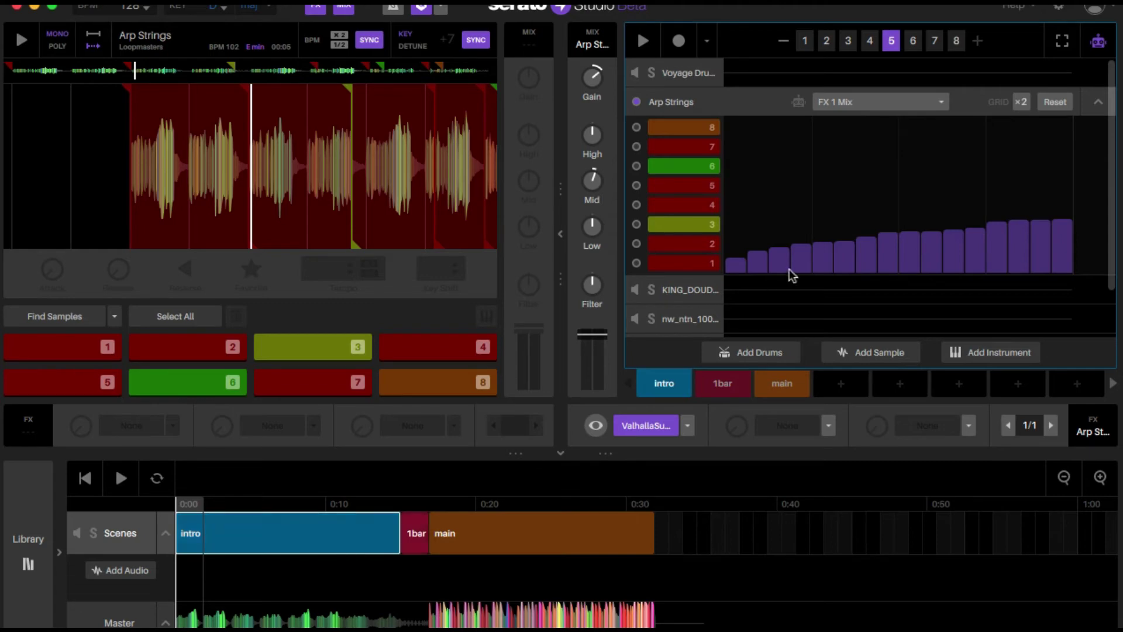
{"action": "left_click", "coordinate": [957, 41]}
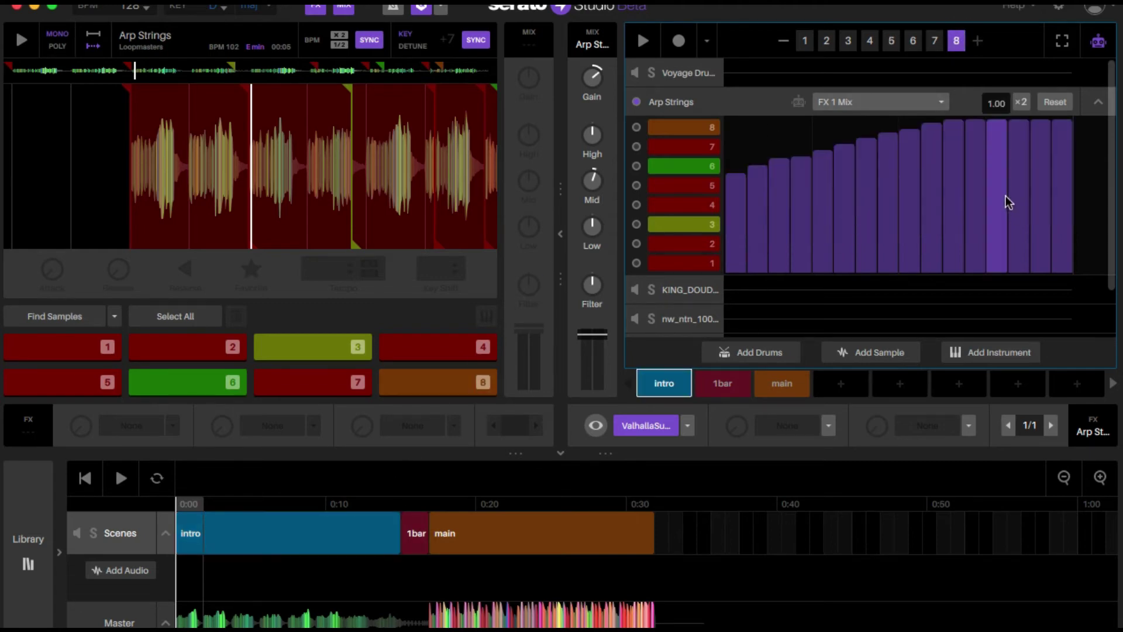
{"action": "left_click", "coordinate": [736, 386]}
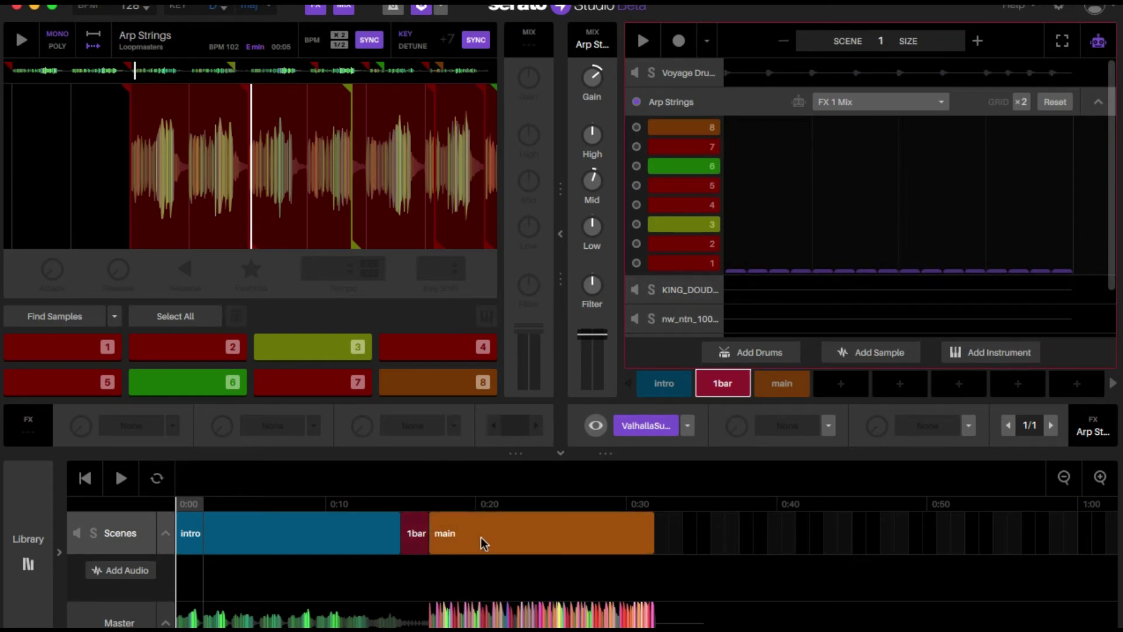
Step: In the 1bar scene, draw FX 1 Mix bars falling from full down to zero
{"action": "left_click", "coordinate": [117, 480]}
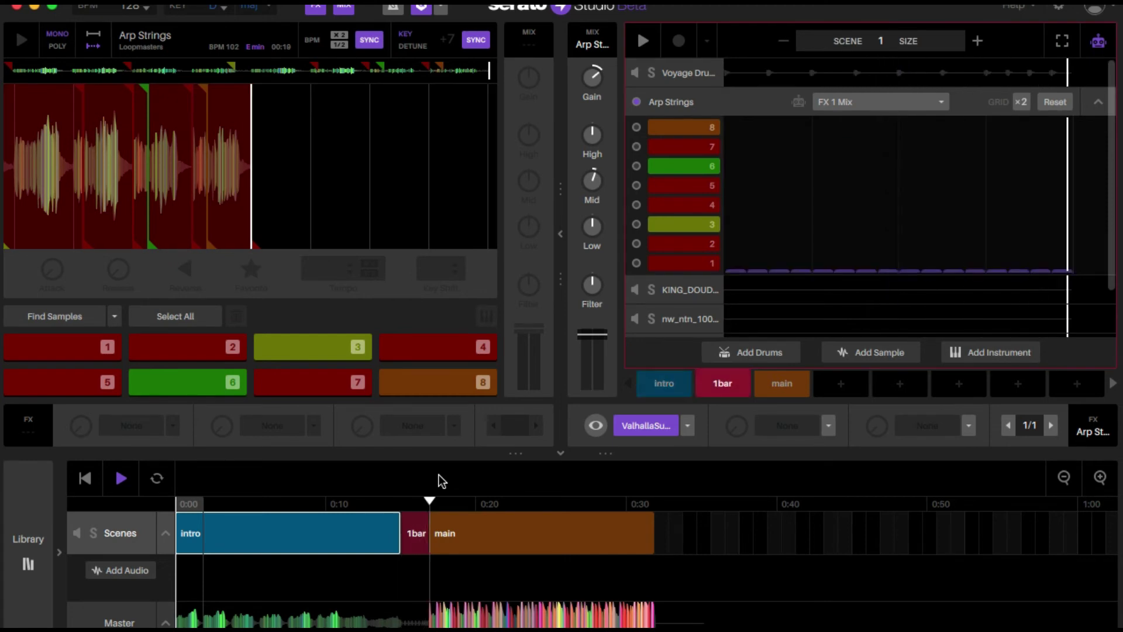
{"action": "left_click", "coordinate": [412, 542]}
{"action": "left_click", "coordinate": [416, 523]}
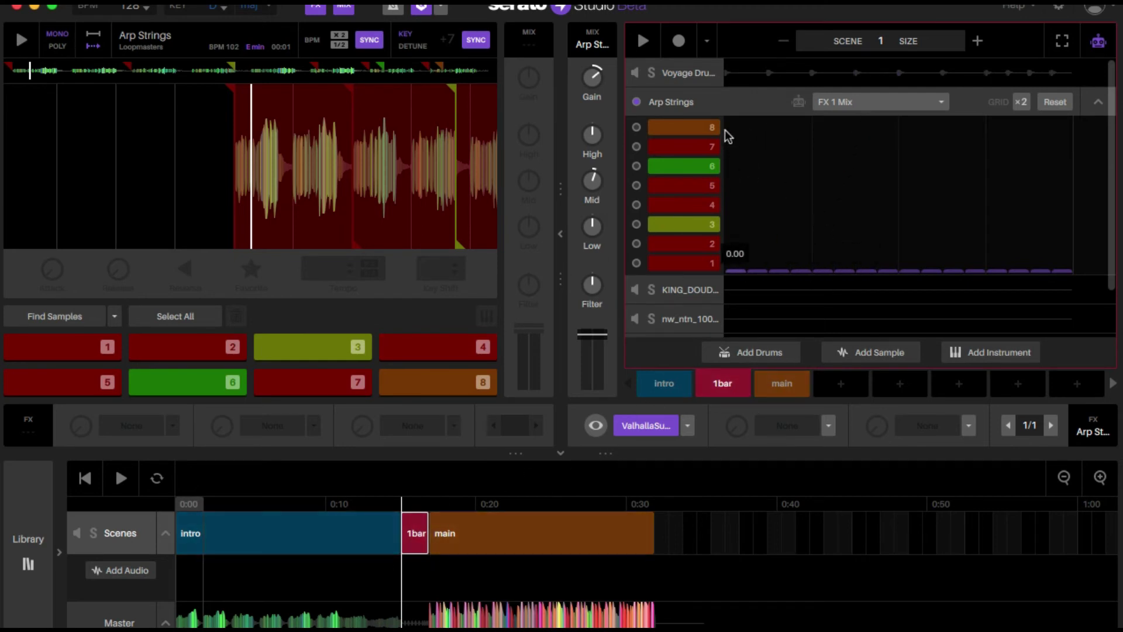
{"action": "mouse_move", "coordinate": [732, 128]}
{"action": "left_mouse_down"}
{"action": "mouse_move", "coordinate": [729, 118]}
{"action": "mouse_move", "coordinate": [743, 117]}
{"action": "mouse_move", "coordinate": [885, 181]}
{"action": "mouse_move", "coordinate": [1048, 282]}
{"action": "left_mouse_up"}
{"action": "mouse_move", "coordinate": [987, 229]}
{"action": "left_mouse_down"}
{"action": "mouse_move", "coordinate": [1053, 276]}
{"action": "mouse_move", "coordinate": [1041, 280]}
{"action": "left_mouse_up"}
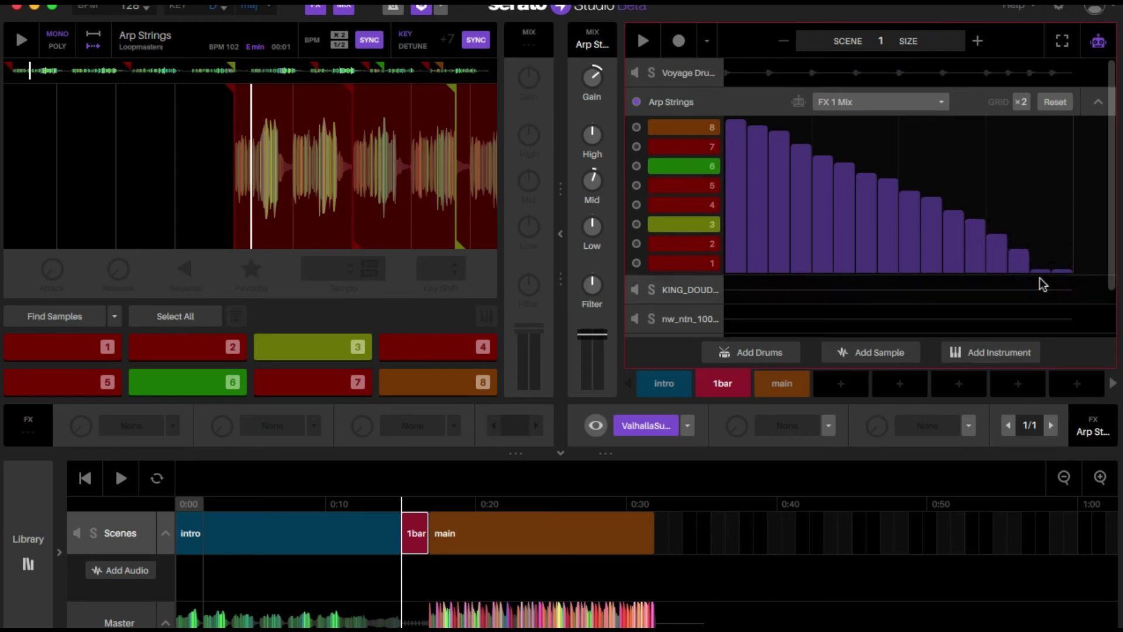
Step: Select the intro and main scenes and play the arrangement
{"action": "left_click", "coordinate": [282, 538]}
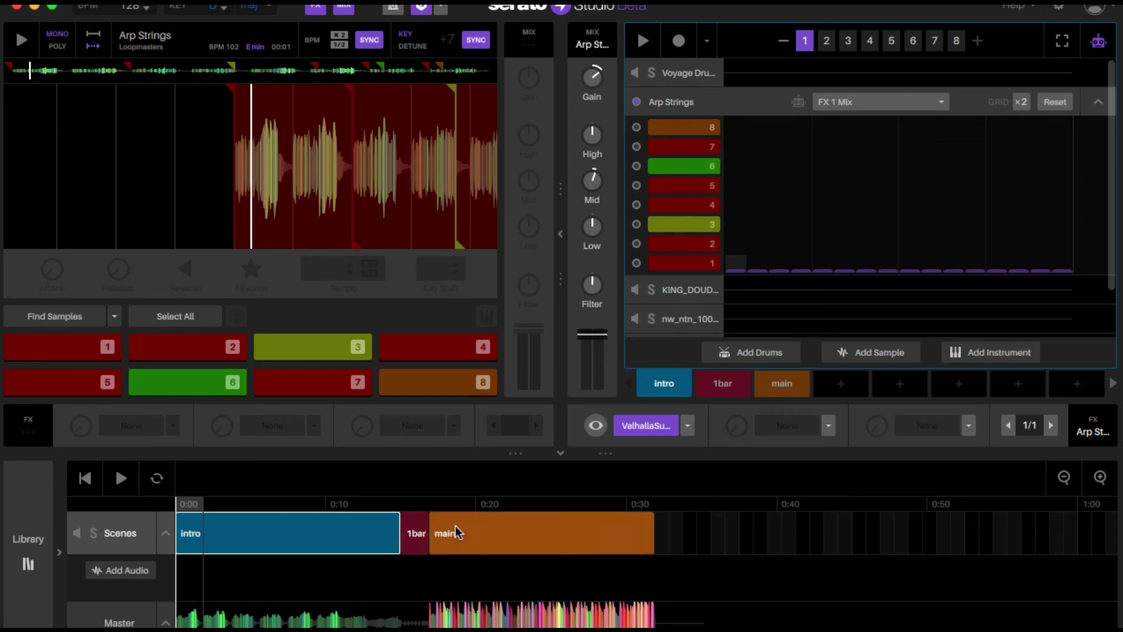
{"action": "left_click", "coordinate": [472, 536]}
{"action": "left_click", "coordinate": [121, 478]}
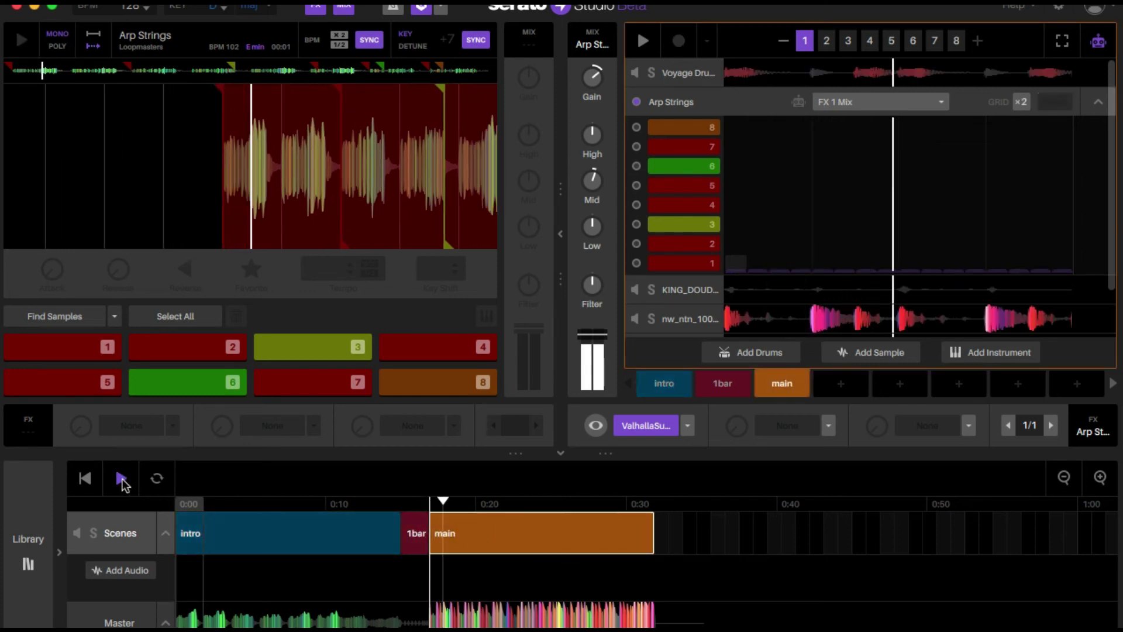
Step: Replay and stop the arrangement, then review the 1bar and main scene automation
{"action": "left_click", "coordinate": [121, 478]}
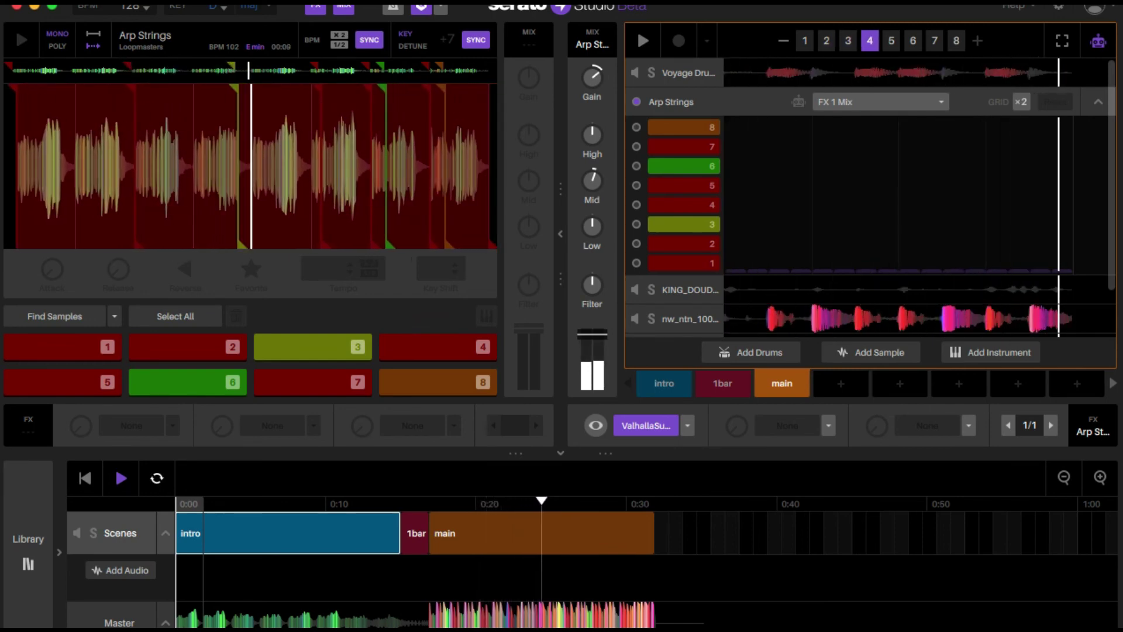
{"action": "key", "text": "space"}
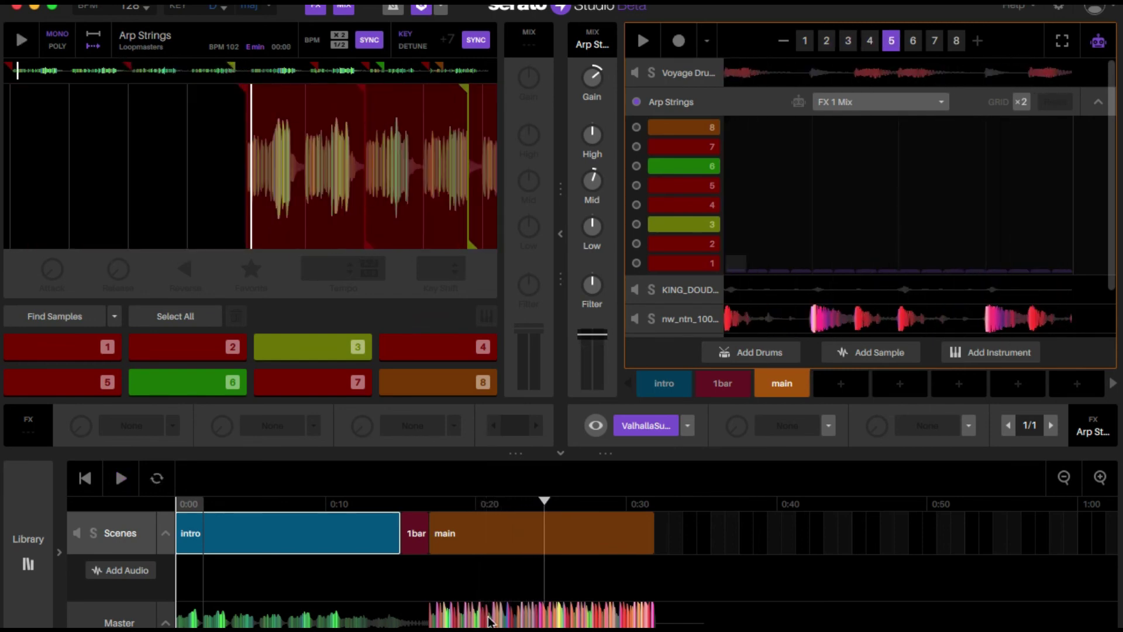
{"action": "left_click", "coordinate": [408, 528]}
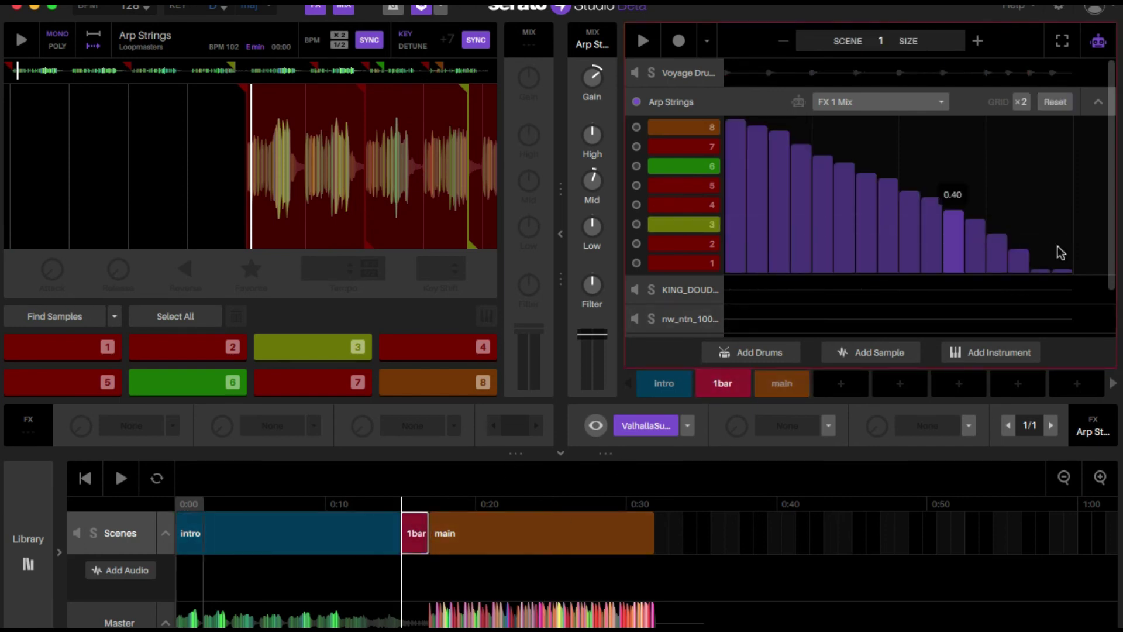
{"action": "mouse_move", "coordinate": [739, 150]}
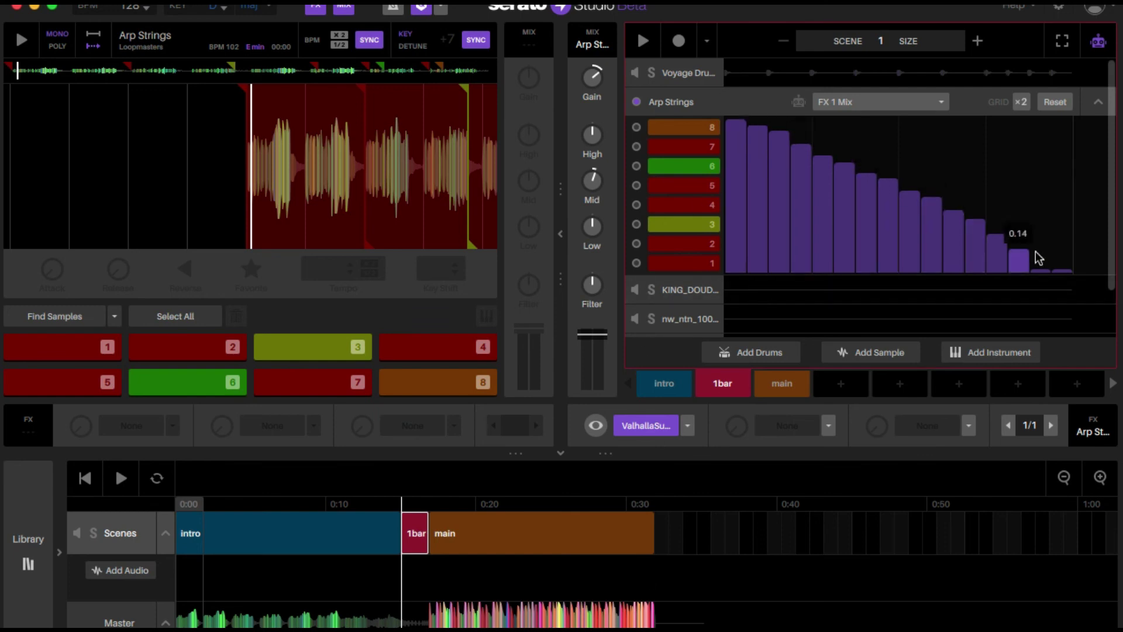
{"action": "left_click", "coordinate": [528, 547]}
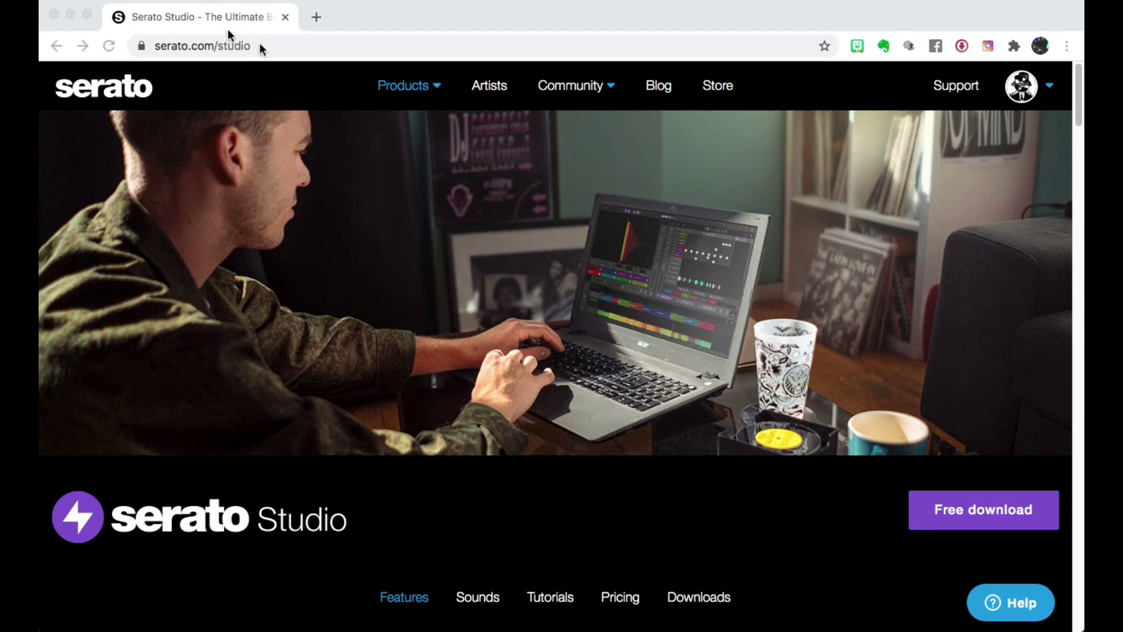
Step: Focus the serato.com/studio page in the browser and scroll down it
{"action": "left_click", "coordinate": [185, 47]}
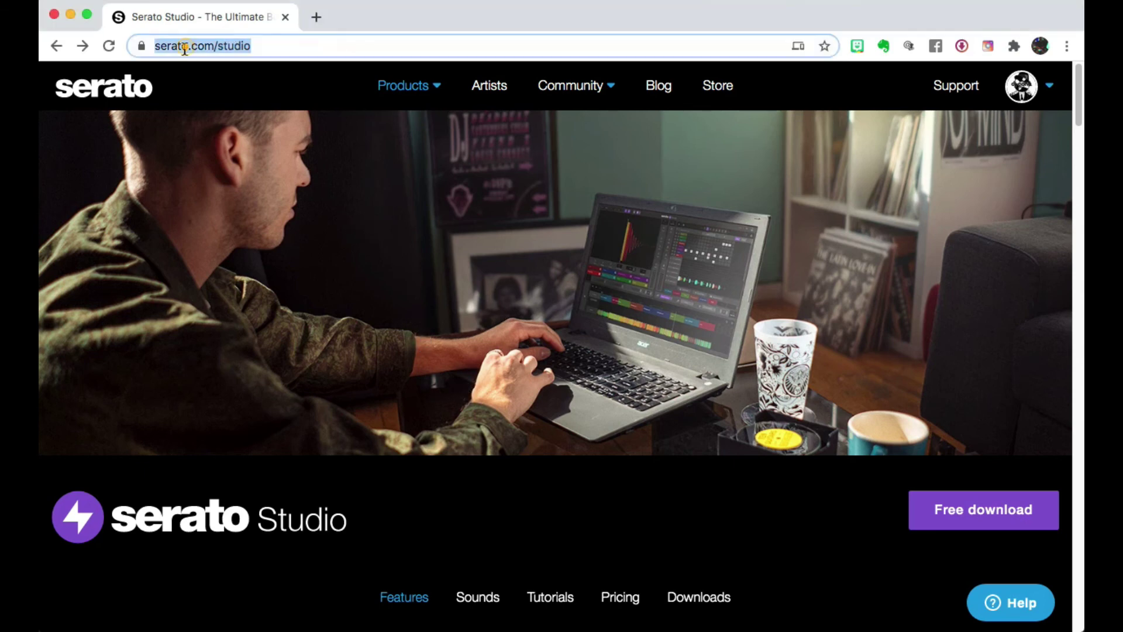
{"action": "left_click", "coordinate": [389, 286]}
{"action": "scroll", "coordinate": [682, 298], "scroll_direction": "down", "scroll_amount": 1}
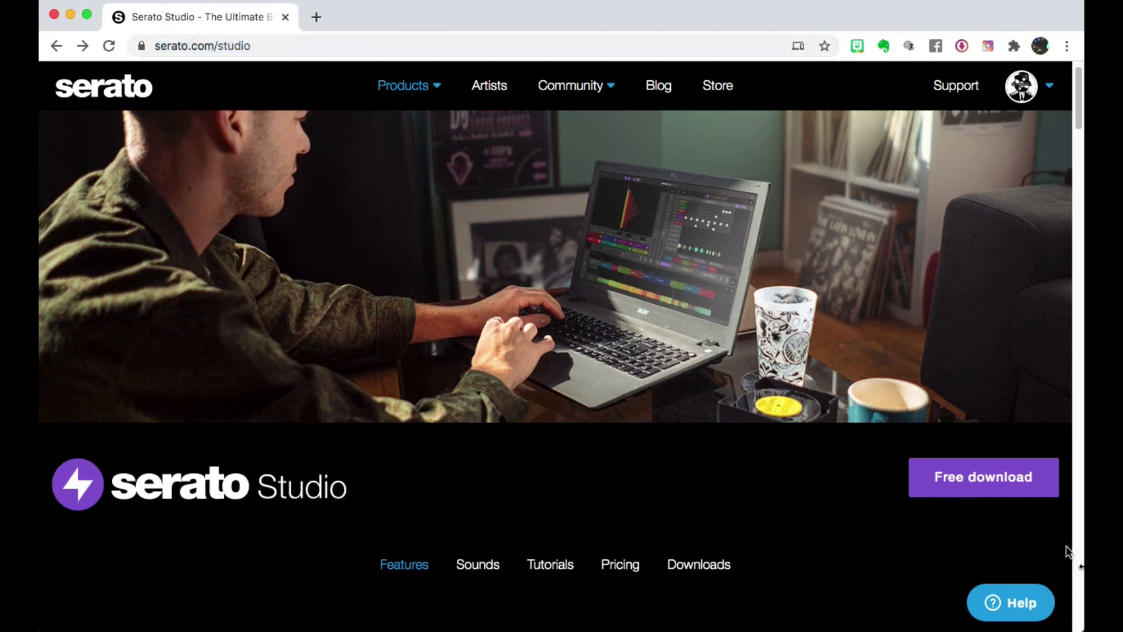